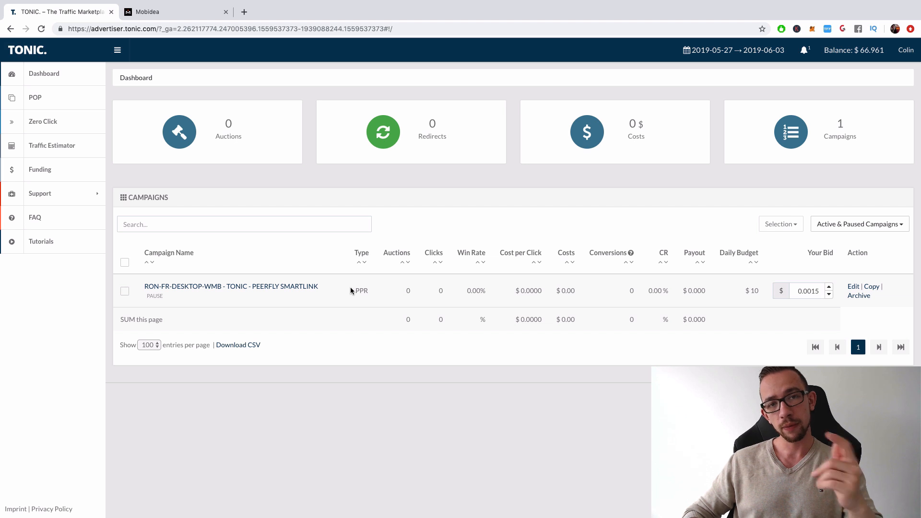
- Start a new pop campaign from the POP section and look over its setup options
click(53, 100)
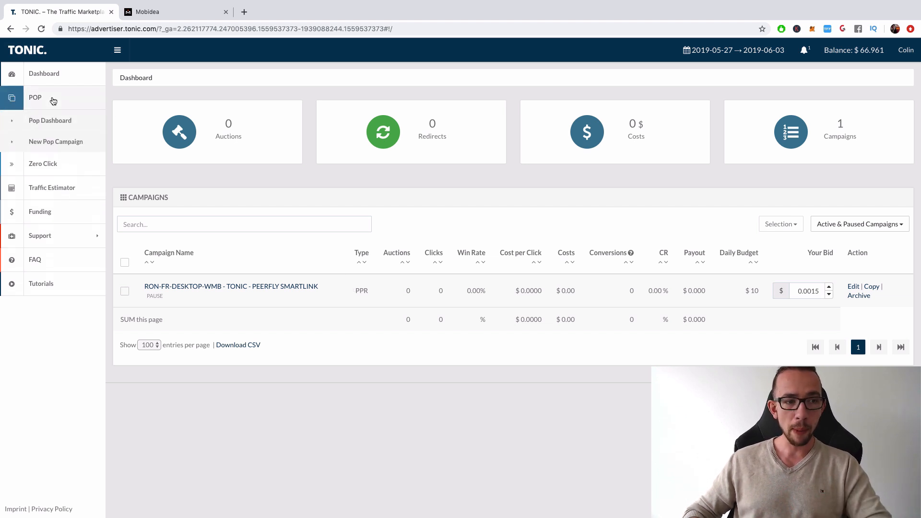
click(46, 124)
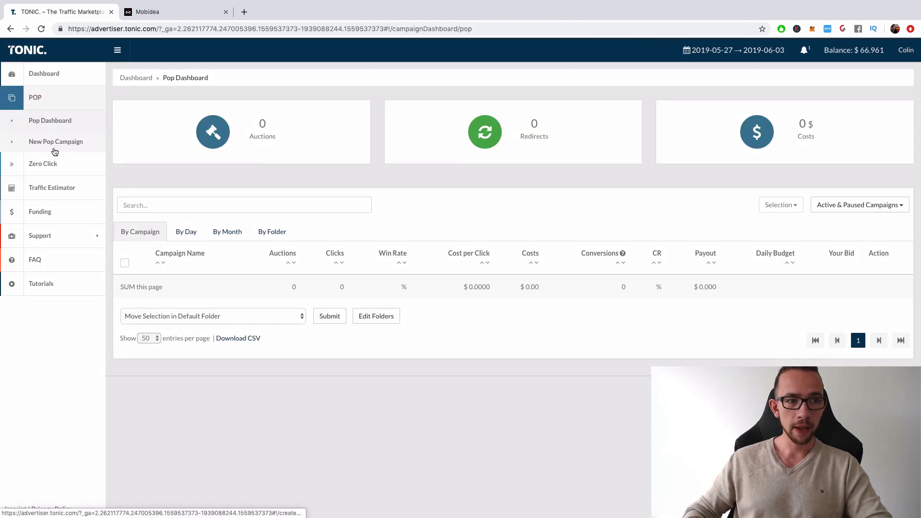
click(53, 146)
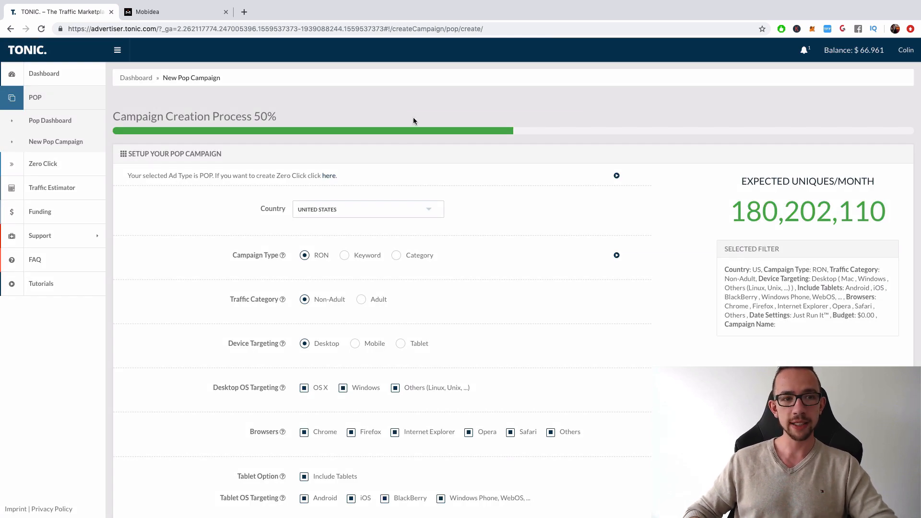
scroll(414, 120, down, 5)
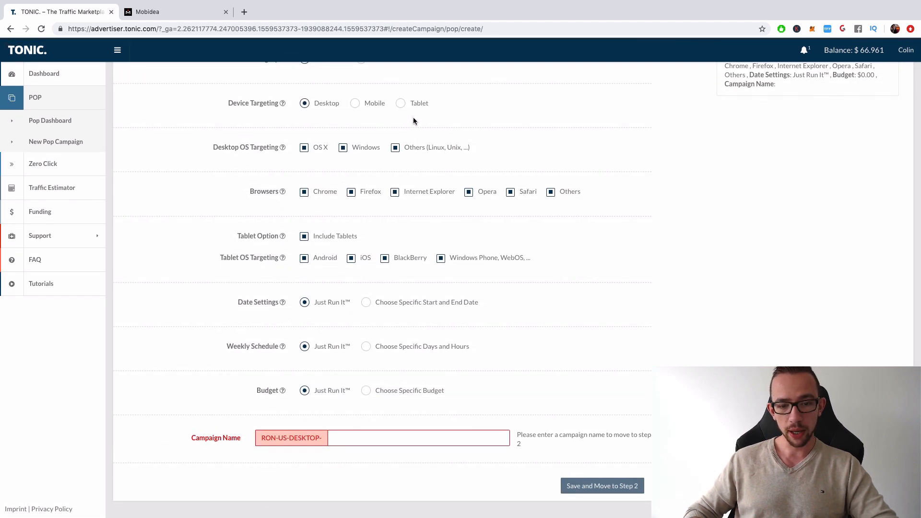
scroll(413, 119, up, 5)
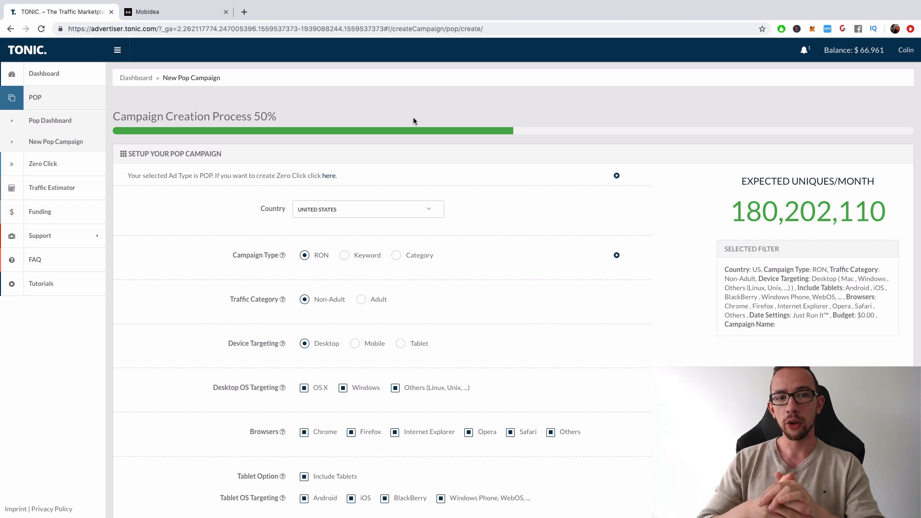
- Examine the campaign's available countries and the expected monthly uniques for the selected country
click(382, 209)
scroll(386, 124, up, 5)
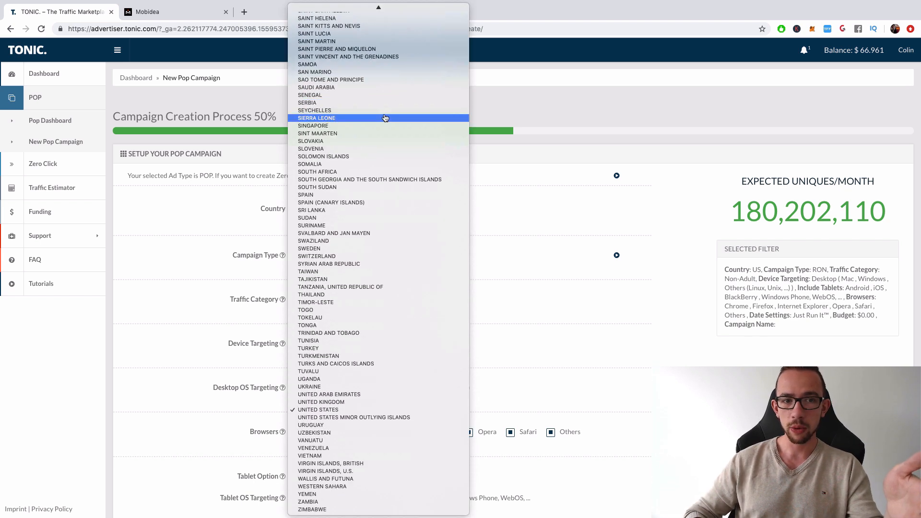
click(556, 159)
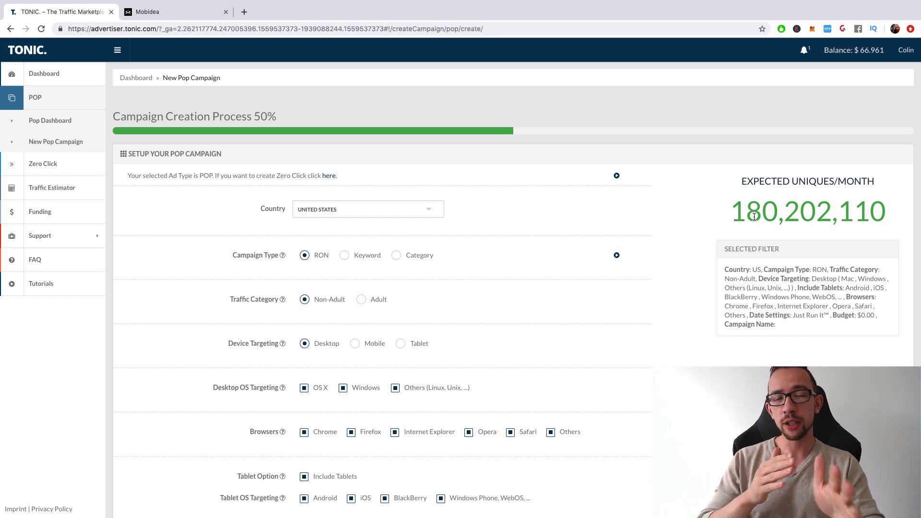
click(177, 12)
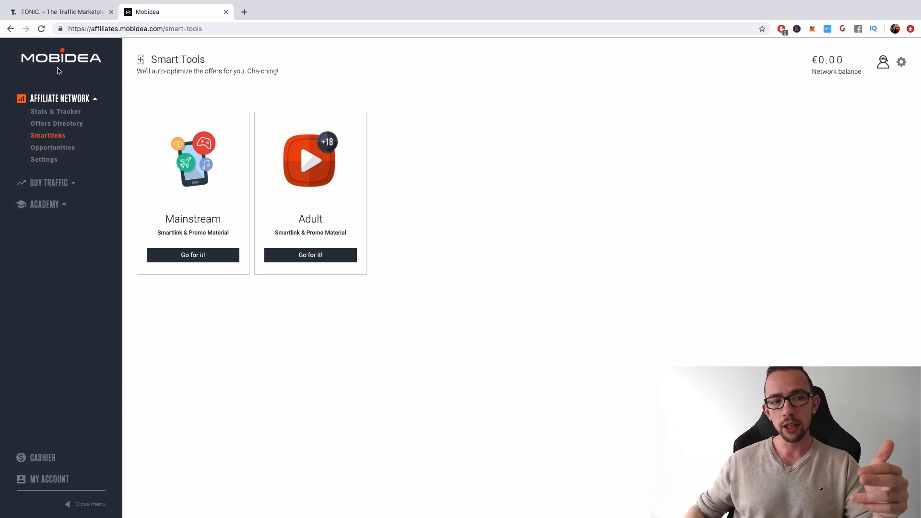
click(76, 14)
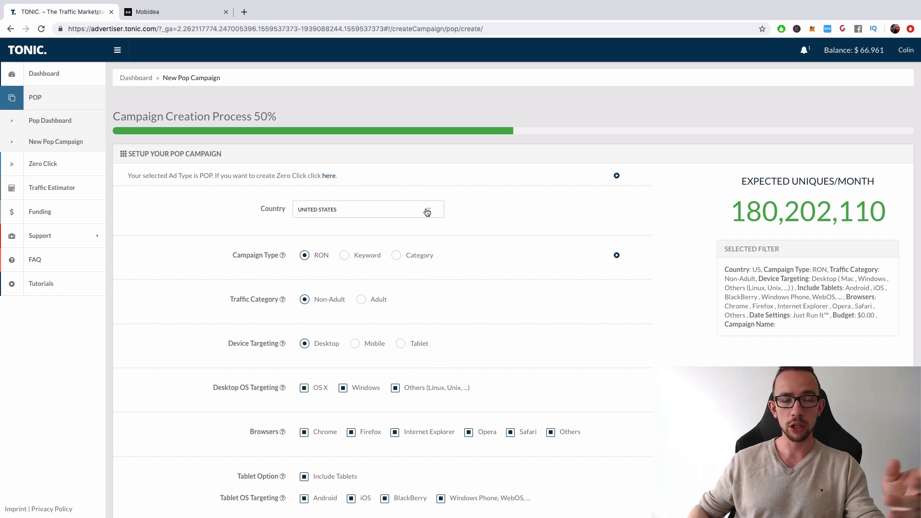
mouse_move(158, 9)
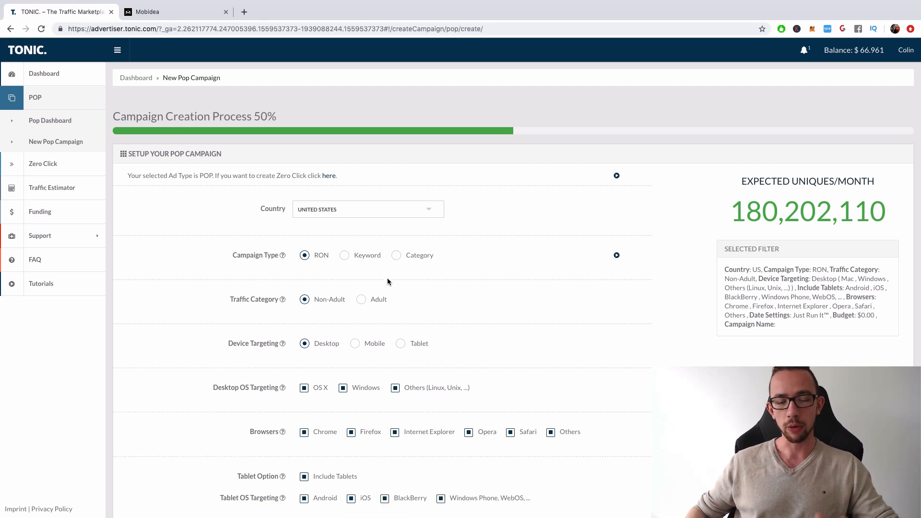
scroll(352, 252, down, 1)
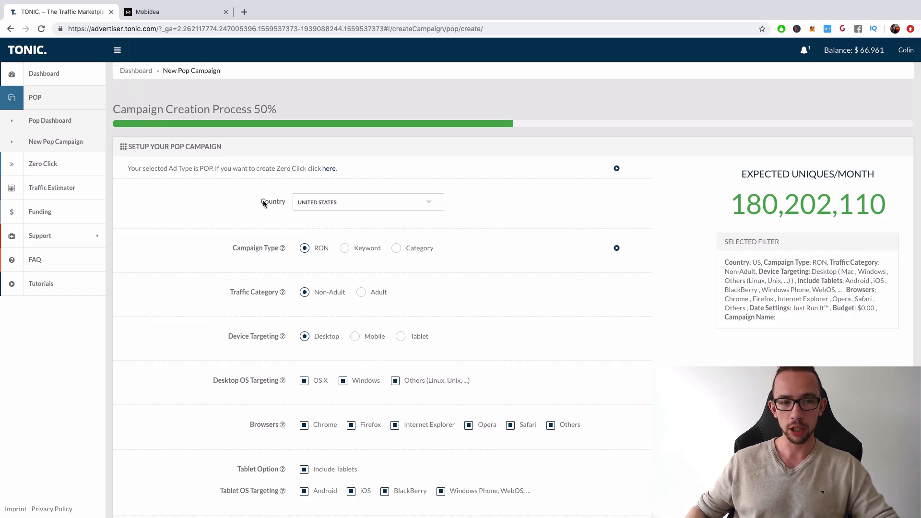
scroll(284, 204, down, 1)
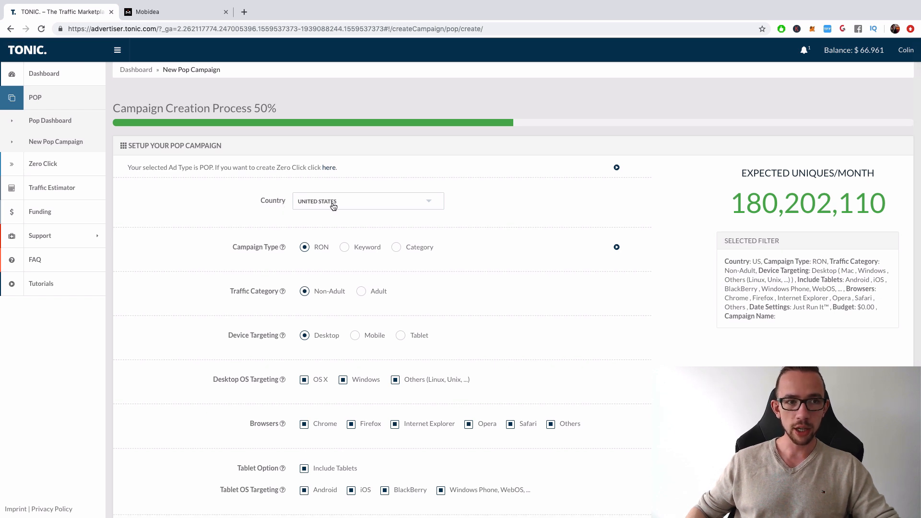
scroll(345, 204, down, 1)
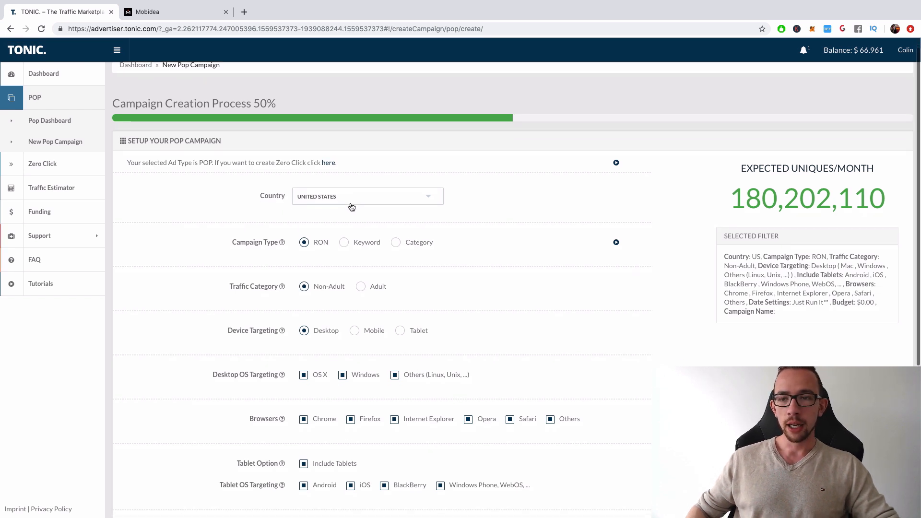
drag(725, 198, 849, 204)
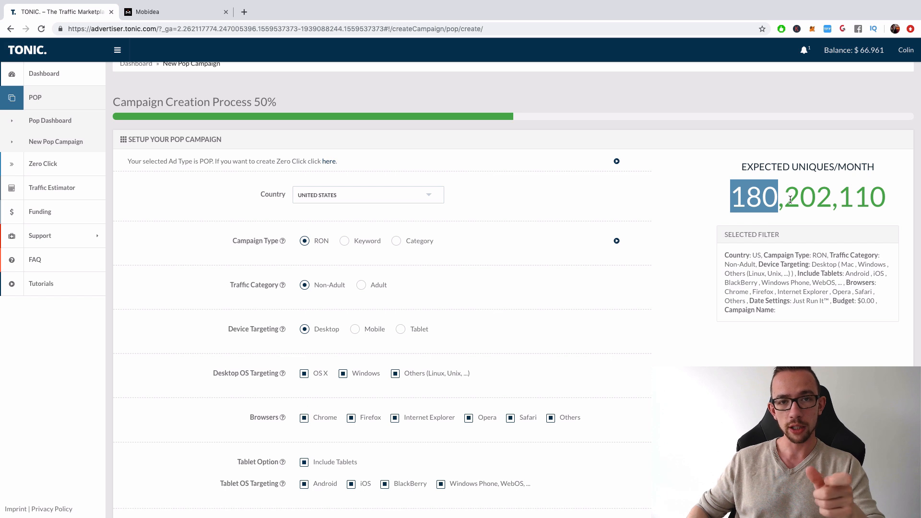
scroll(513, 288, down, 1)
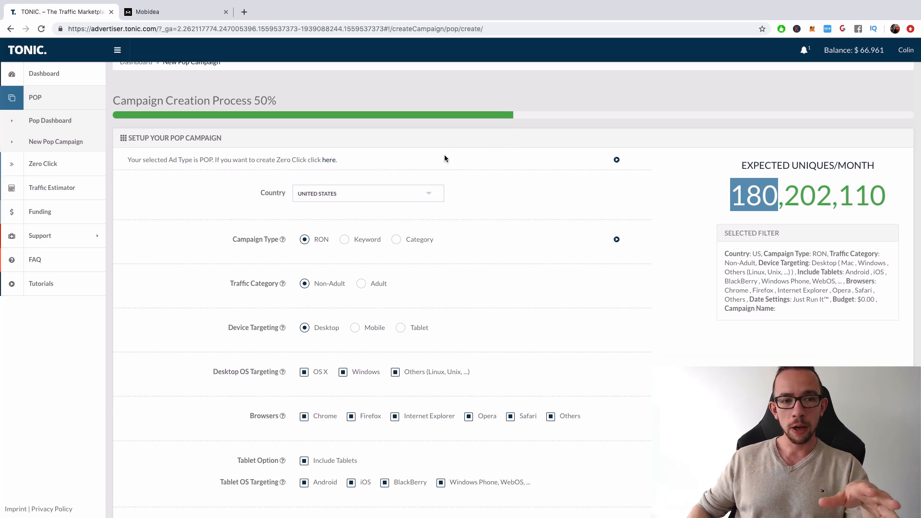
- Switch to Mobidea and review the redirect integration settings of the Mainstream smart tools
click(156, 12)
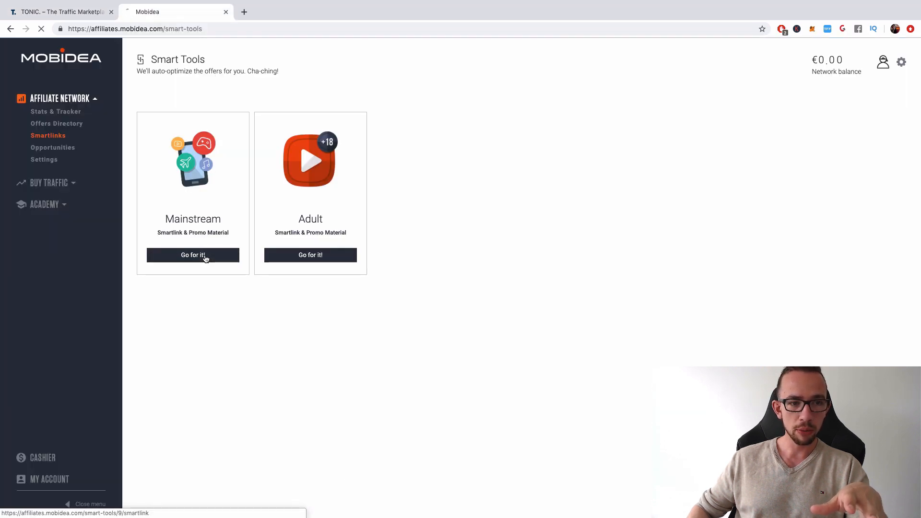
click(222, 256)
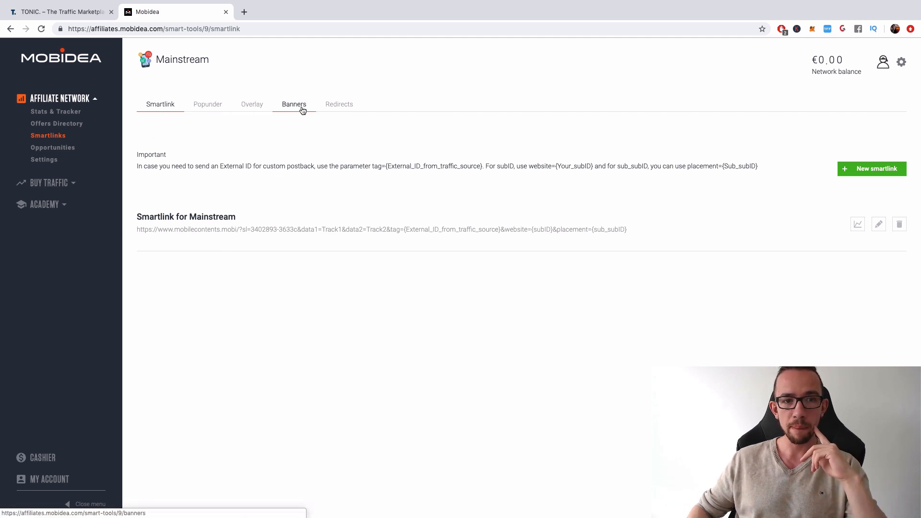
click(326, 110)
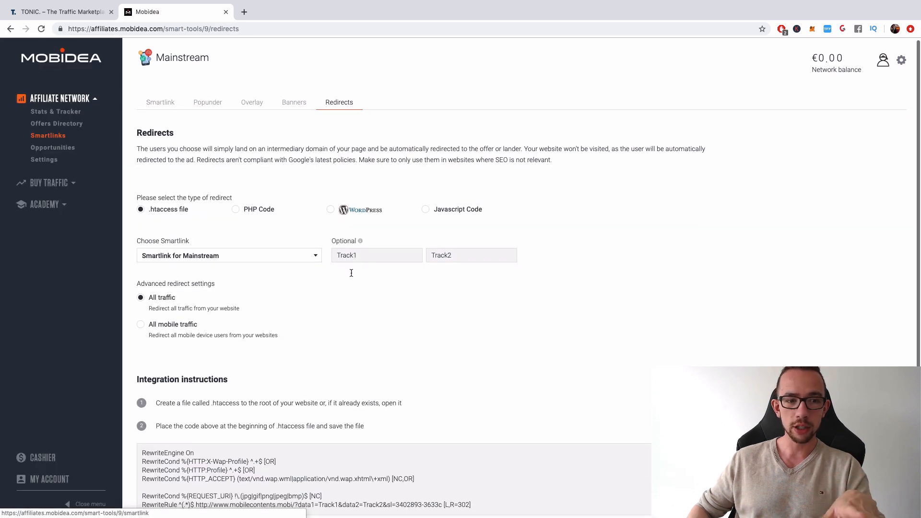
scroll(342, 288, down, 2)
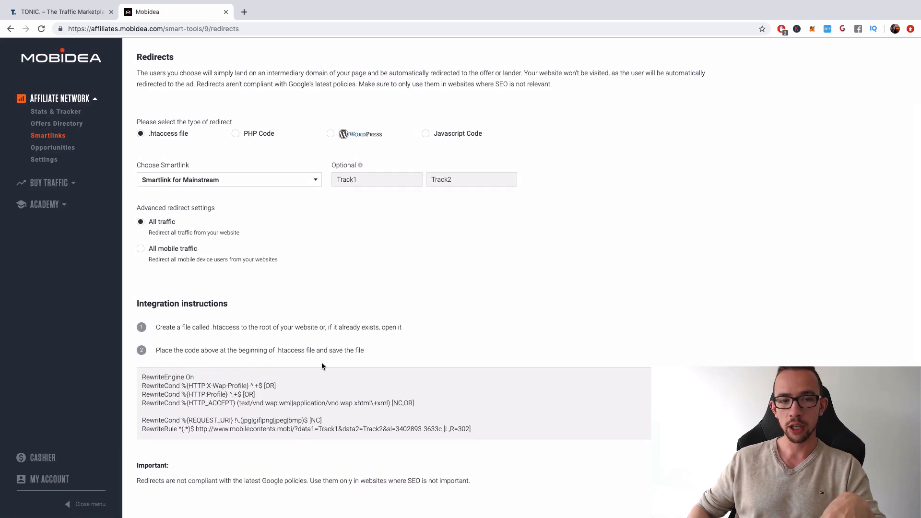
scroll(321, 365, up, 2)
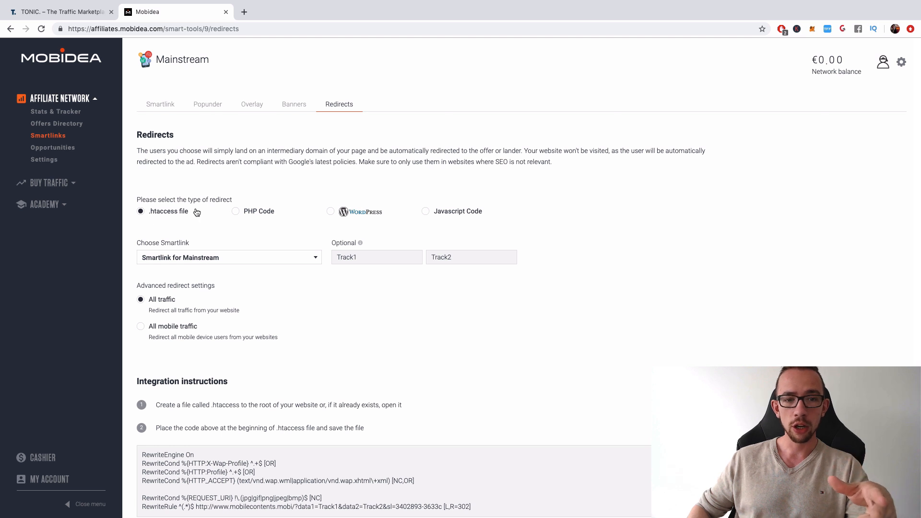
- Edit the Mainstream smartlink's settings and enable Auto-Download Offers
click(169, 105)
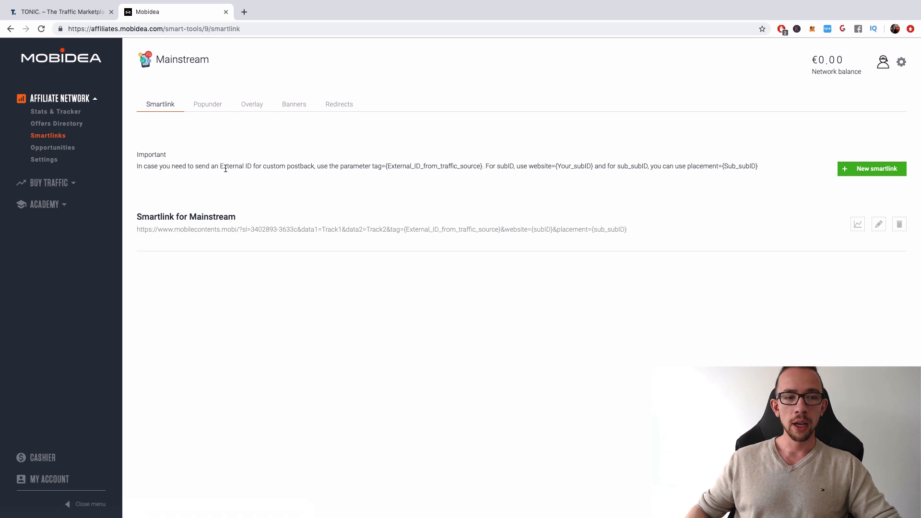
triple_click(225, 229)
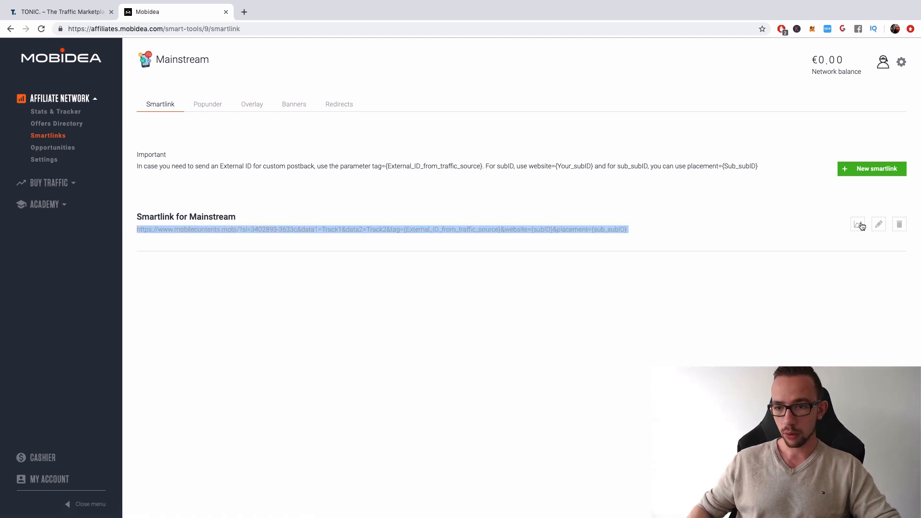
click(876, 225)
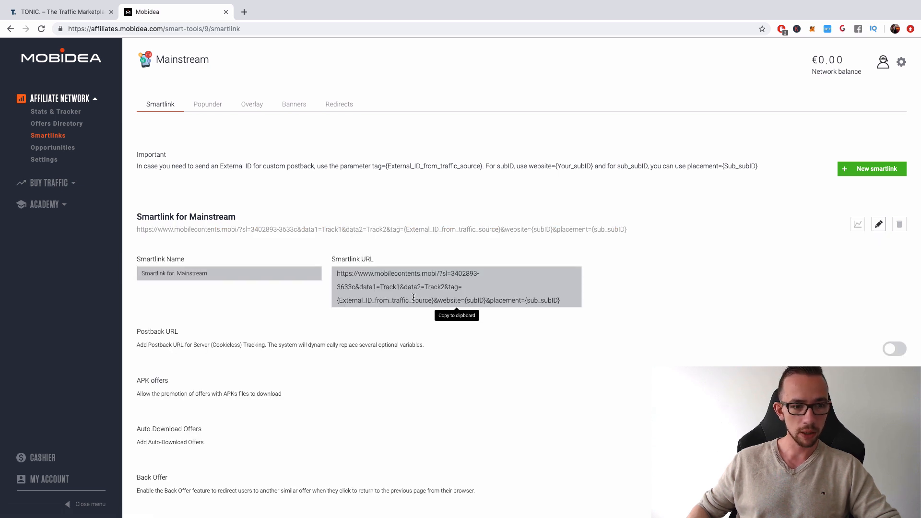
scroll(284, 251, down, 2)
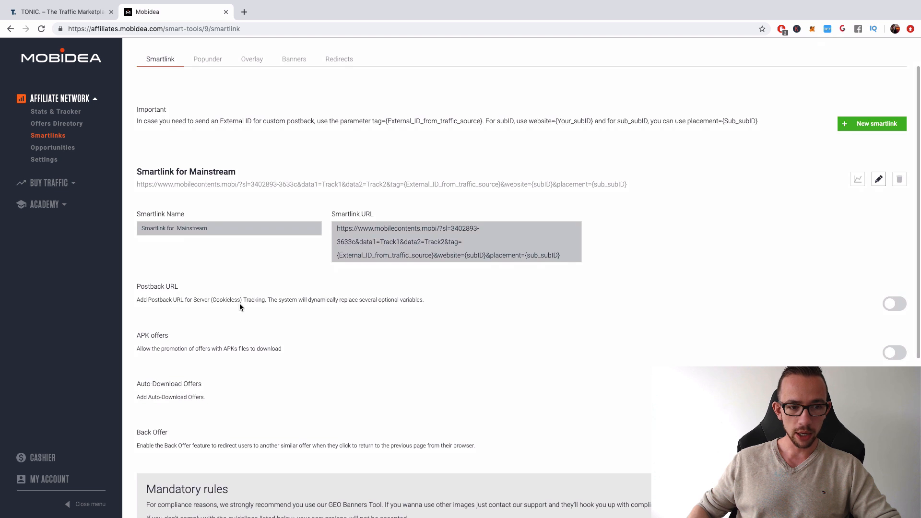
scroll(240, 303, down, 1)
scroll(216, 323, down, 1)
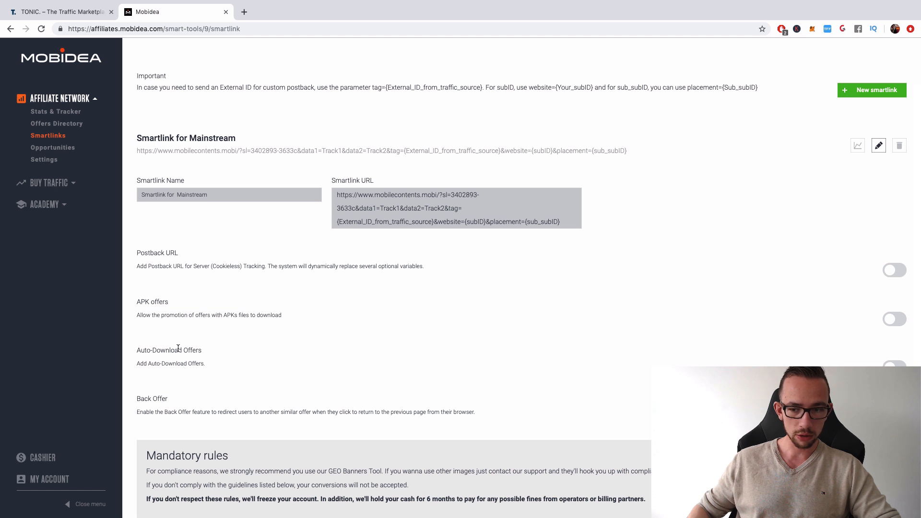
click(898, 365)
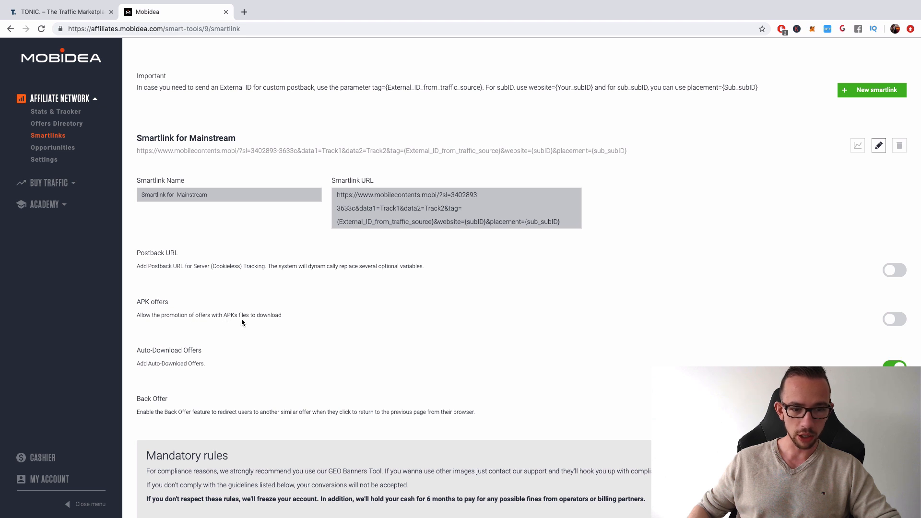
- Acknowledge the mandatory rules for the Mainstream smartlink and save its settings
scroll(241, 318, down, 4)
scroll(242, 319, down, 1)
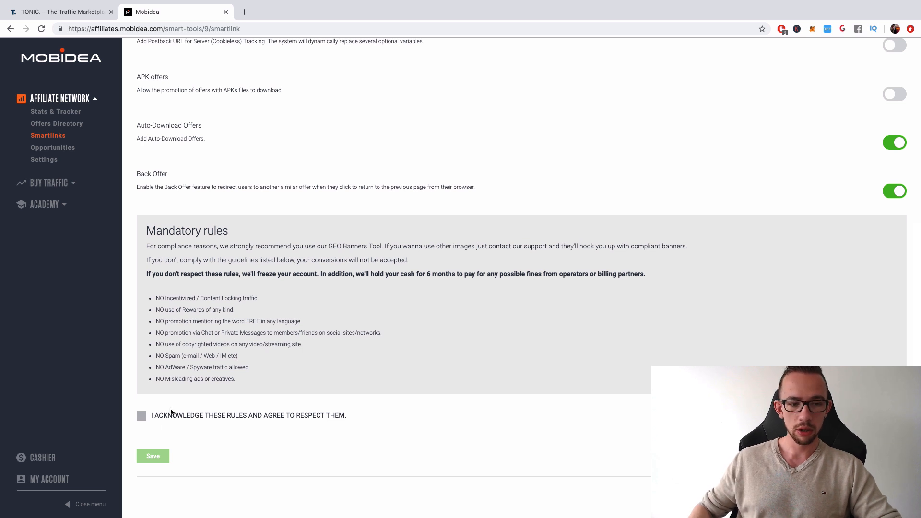
click(141, 416)
click(153, 456)
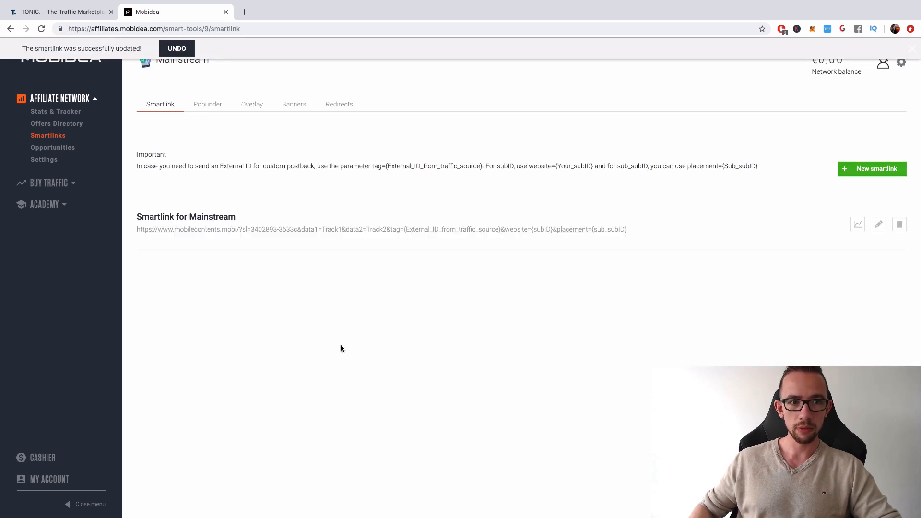
- Select the Mainstream smartlink's full URL and switch back to the TONIC pop campaign setup
triple_click(383, 231)
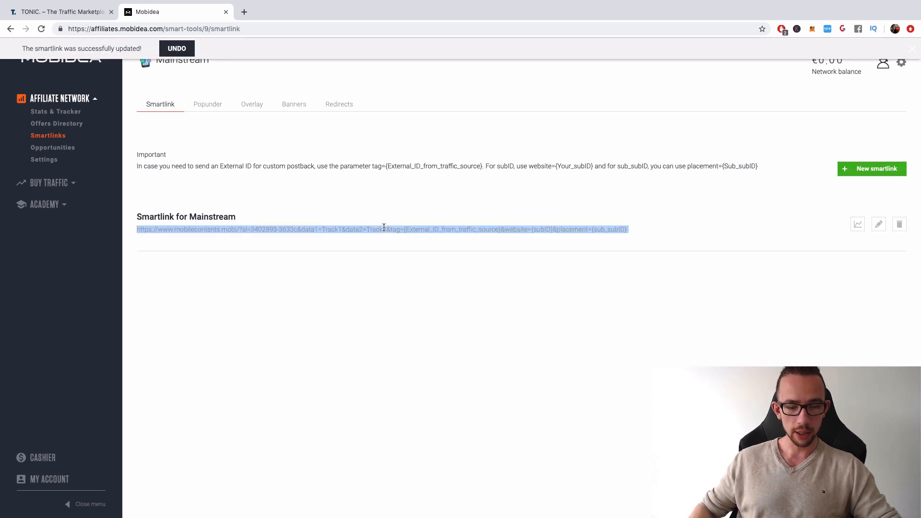
click(82, 11)
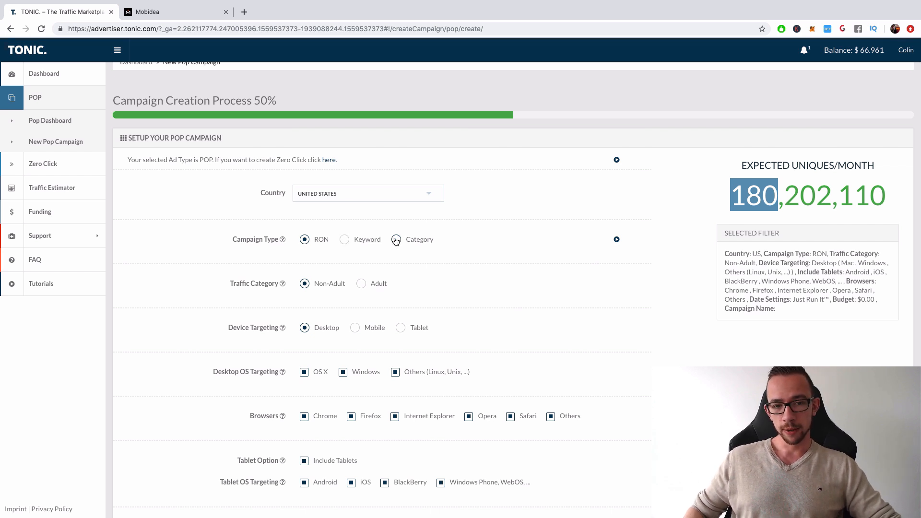
- Try the keyword "dogs" as campaign targeting to check its expected monthly uniques, and return the campaign type to RON
click(345, 240)
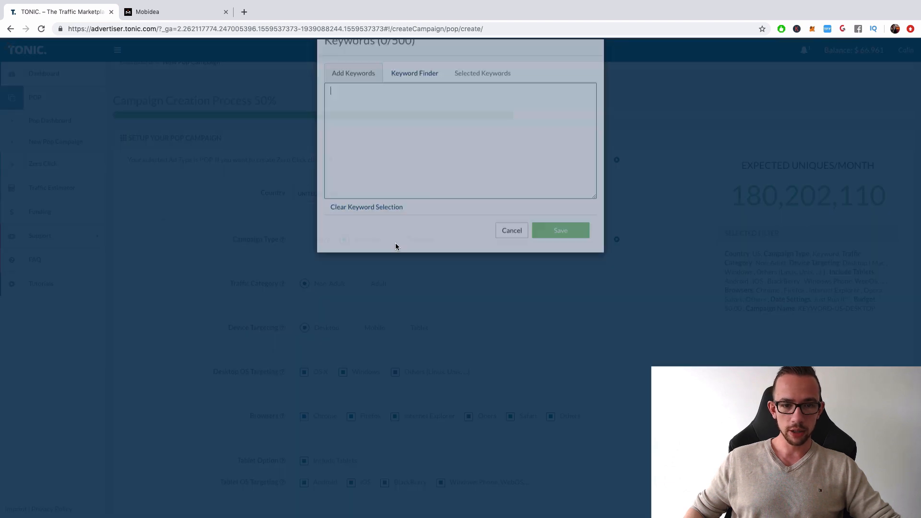
click(409, 174)
text(dogs)
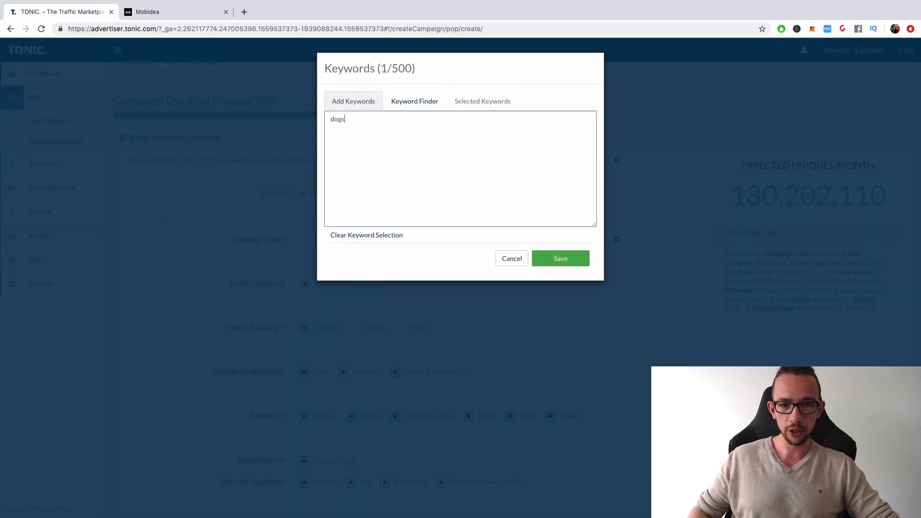
click(549, 257)
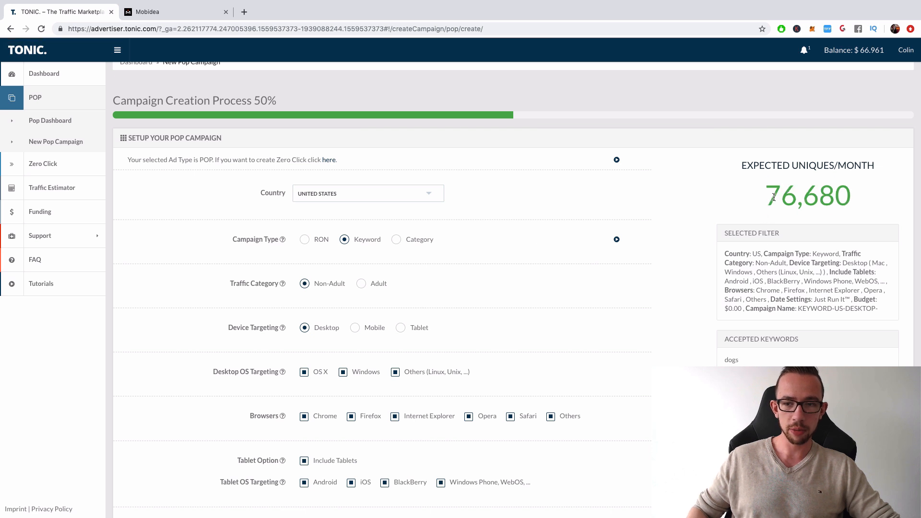
drag(763, 196, 870, 200)
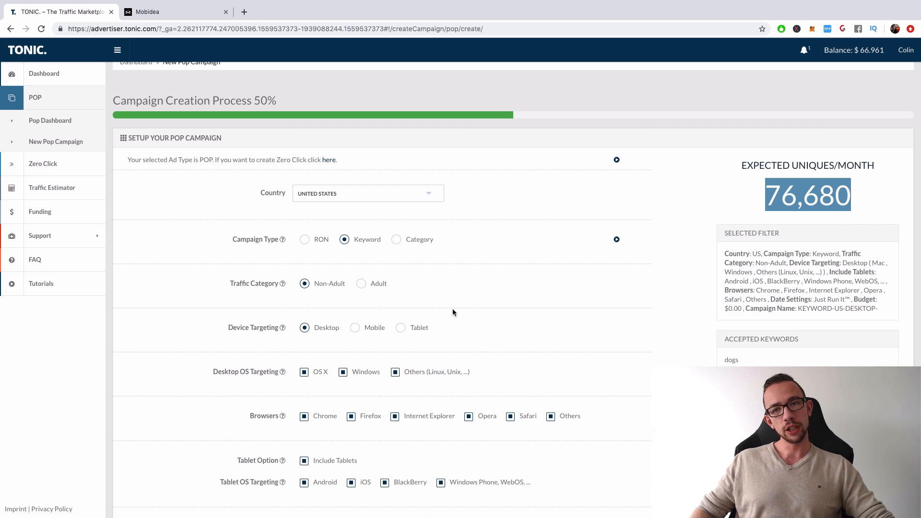
click(307, 240)
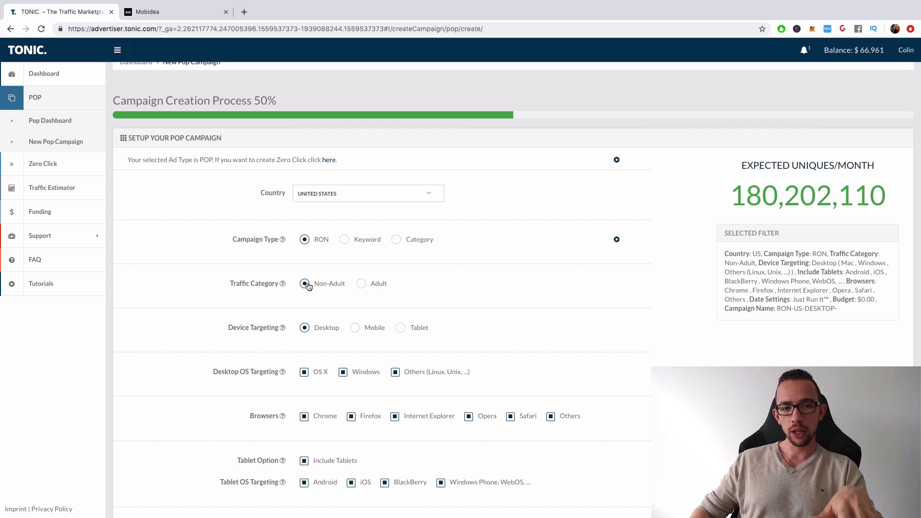
- Switch to Mobidea, open the Smartlinks overview to view the Mainstream and Adult types, and return to the TONIC campaign setup
click(168, 14)
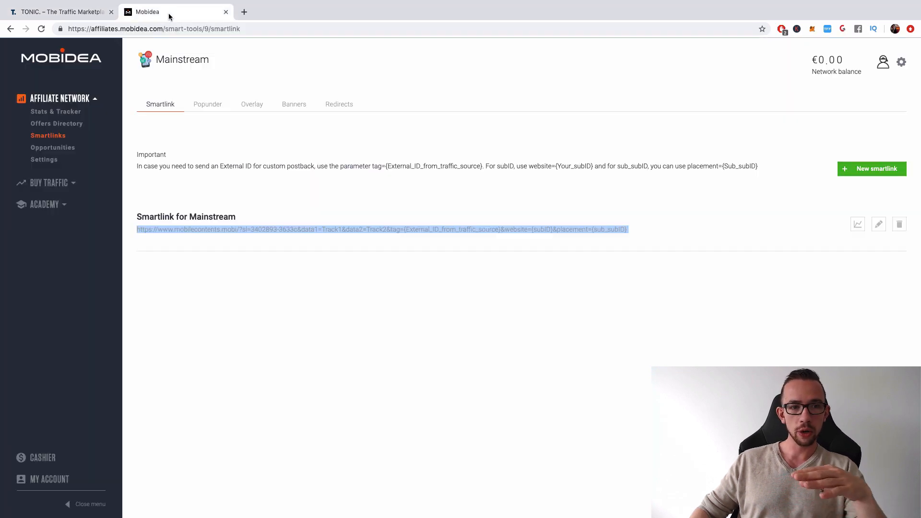
click(50, 139)
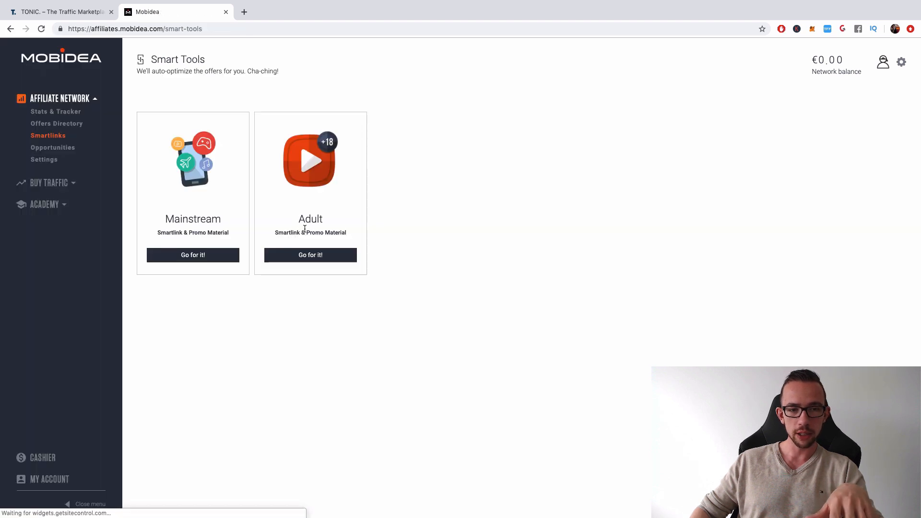
click(81, 11)
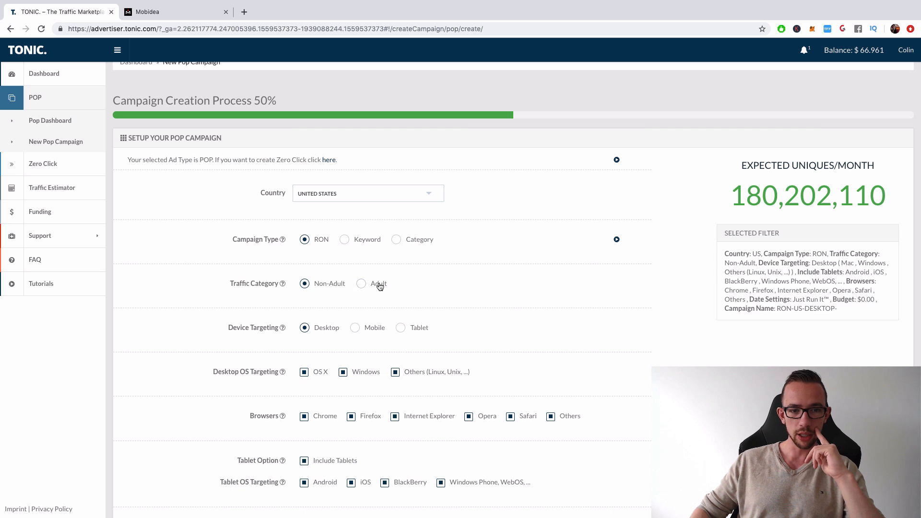
- Try Mobile as the campaign's device targeting, and return it to Desktop
scroll(465, 283, down, 2)
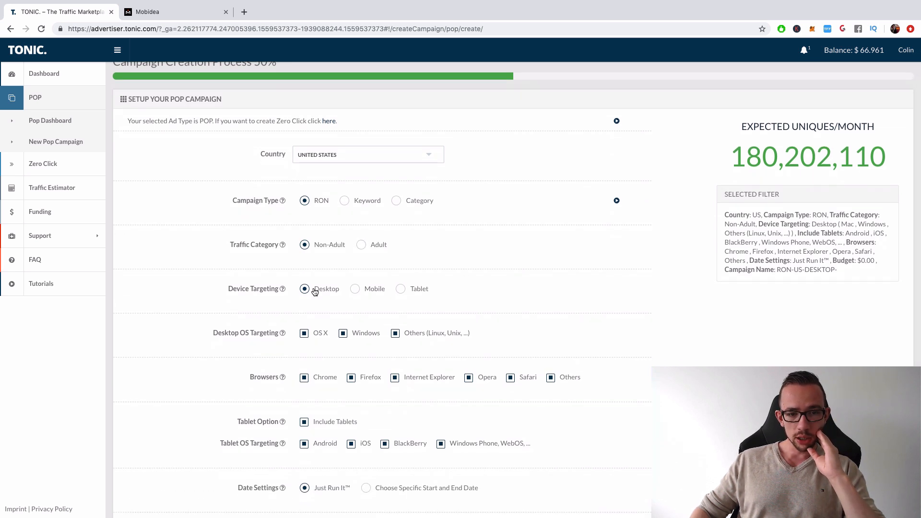
click(367, 291)
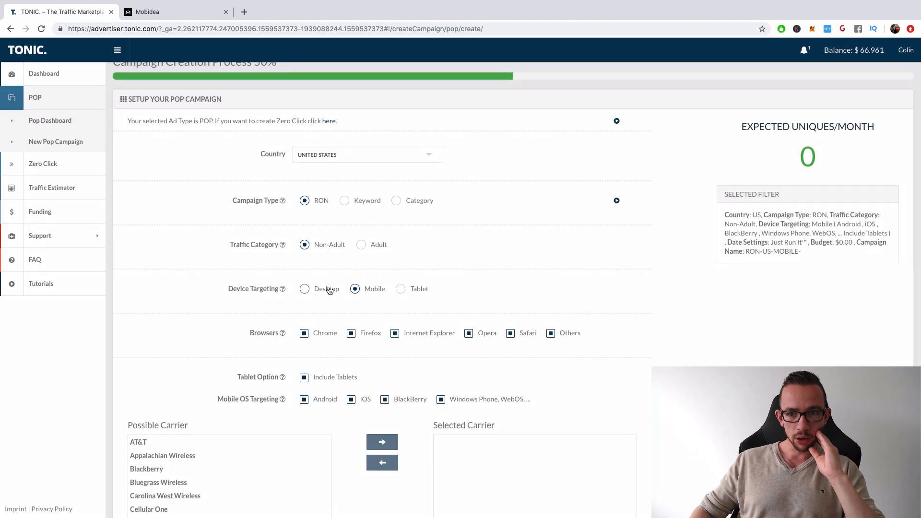
click(307, 289)
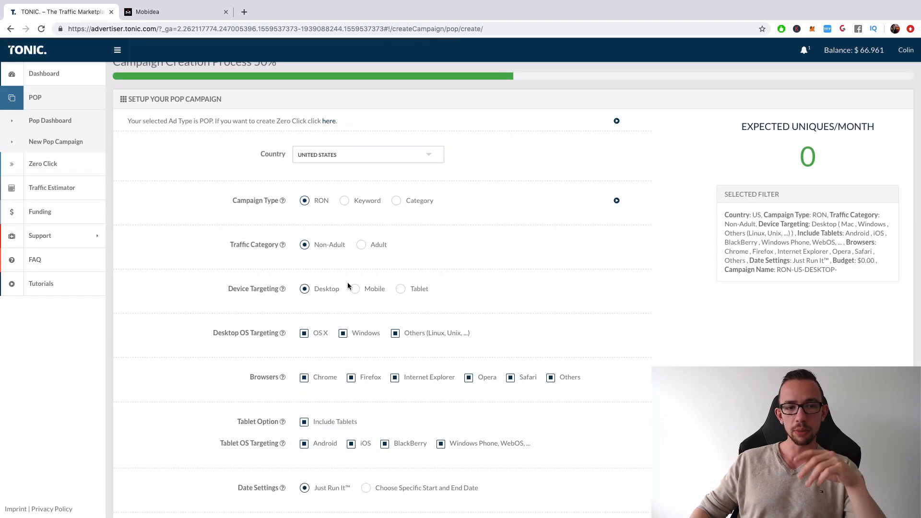
- Choose a specific budget for the pop campaign and set it to $1
scroll(317, 298, down, 2)
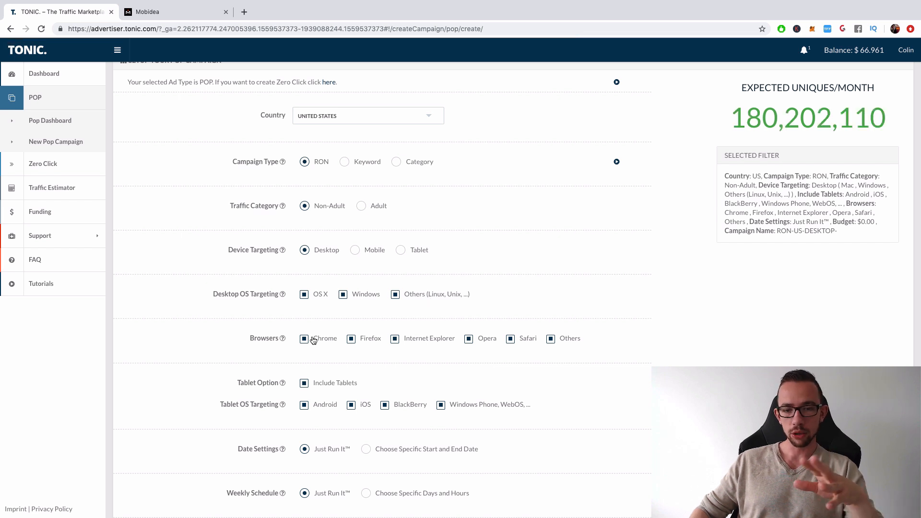
scroll(350, 341, down, 3)
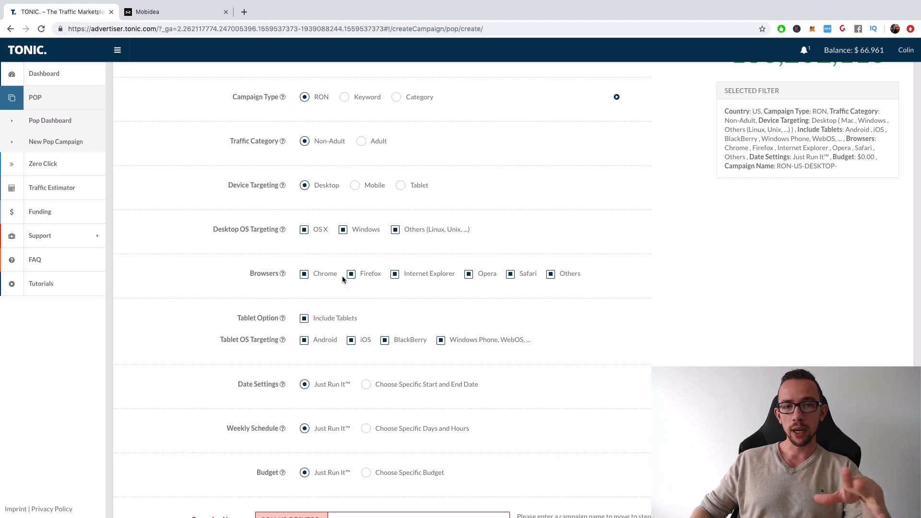
scroll(348, 278, up, 5)
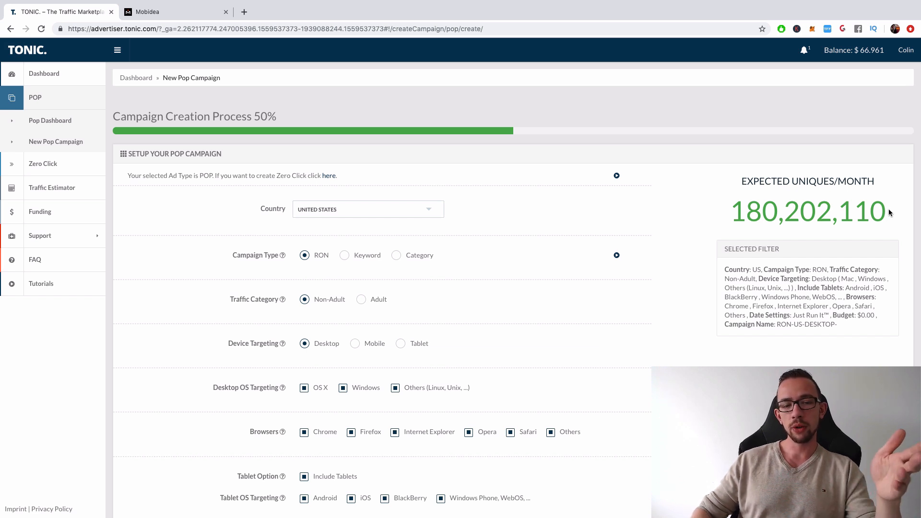
scroll(692, 344, down, 1)
scroll(693, 344, down, 2)
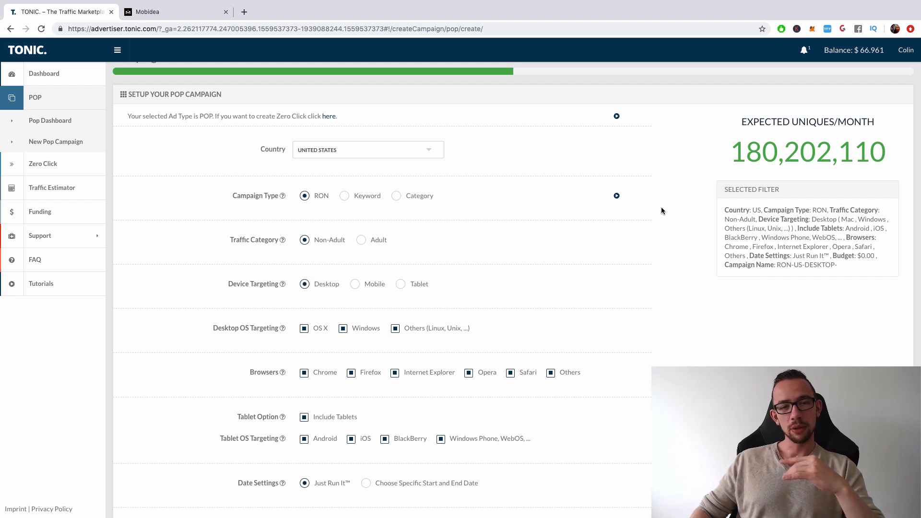
scroll(656, 214, down, 4)
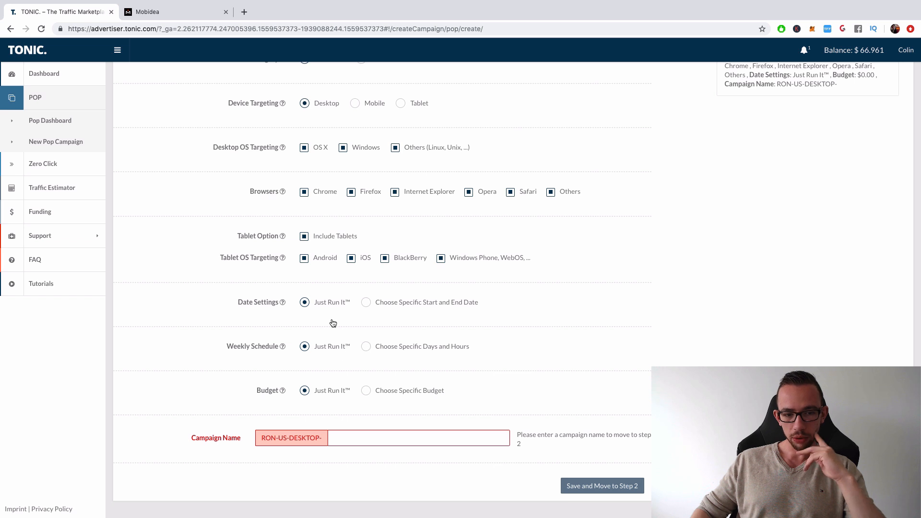
click(366, 390)
double_click(366, 403)
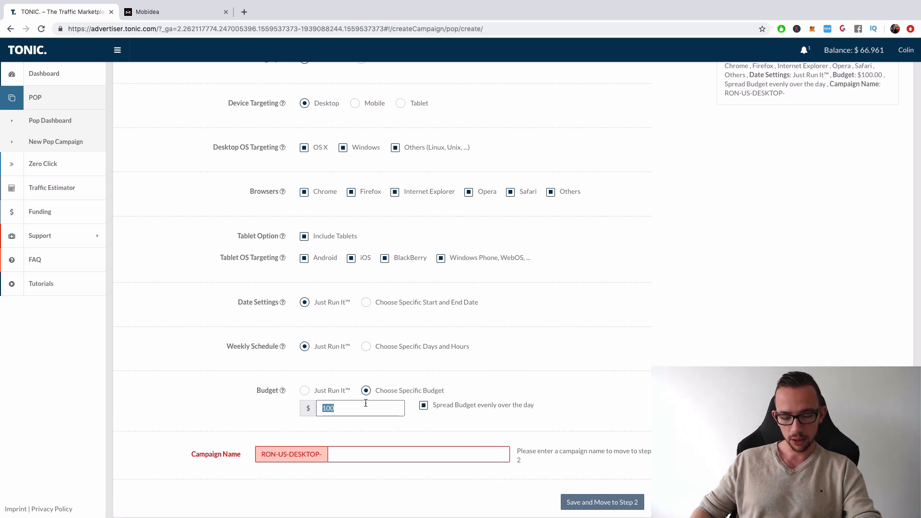
key(BackSpace)
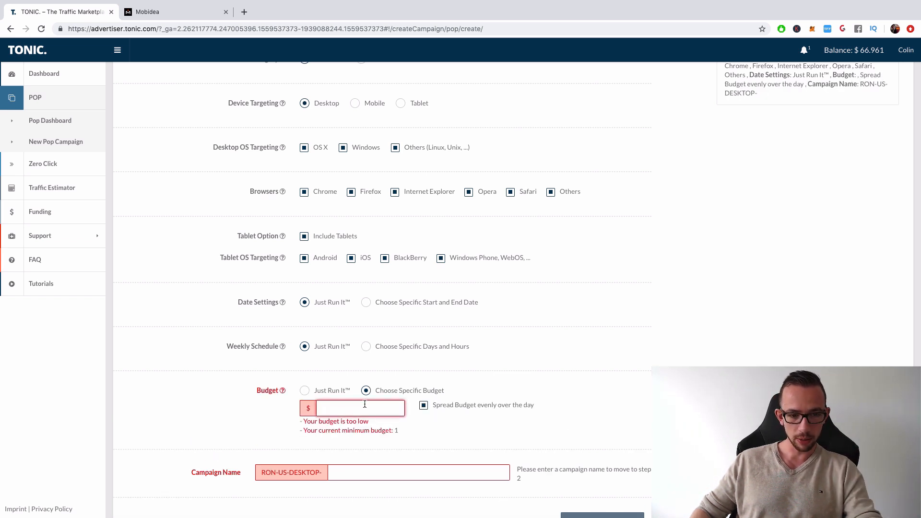
text(1)
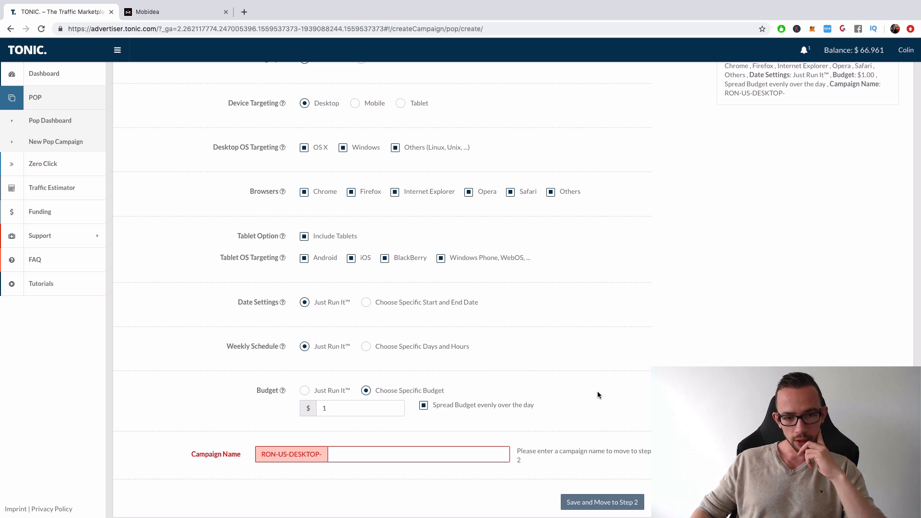
- Enter MOBIDEA SMARTLINK as the campaign name, save the setup and proceed to step 2
scroll(502, 384, down, 1)
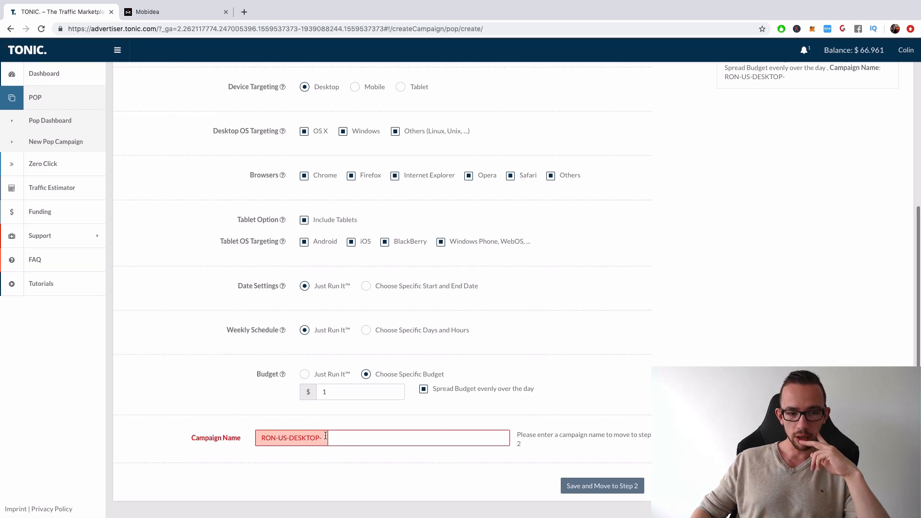
click(370, 437)
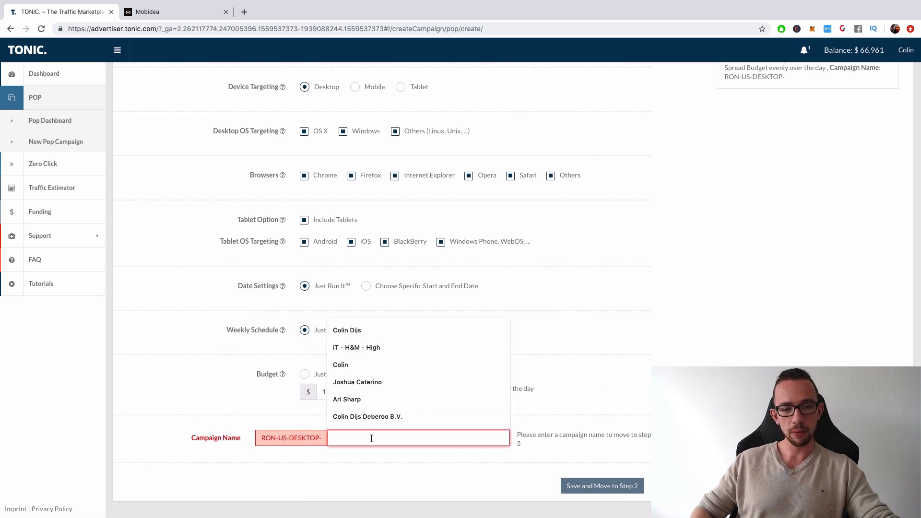
key(Escape)
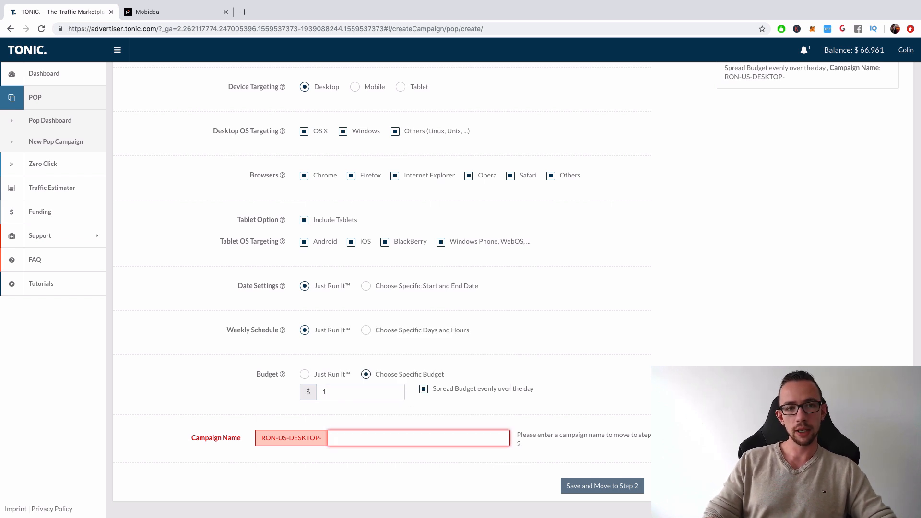
text(MO)
key(BackSpace)
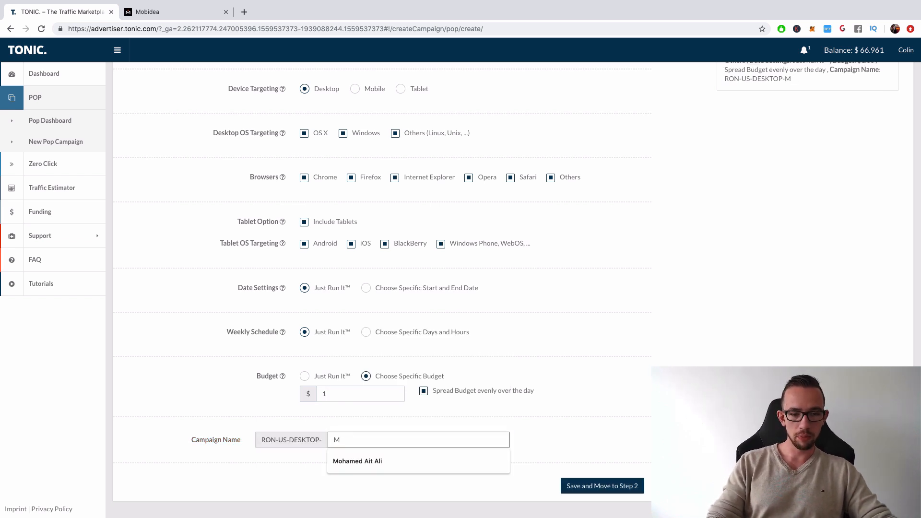
key(Escape)
text(OBIDEA )
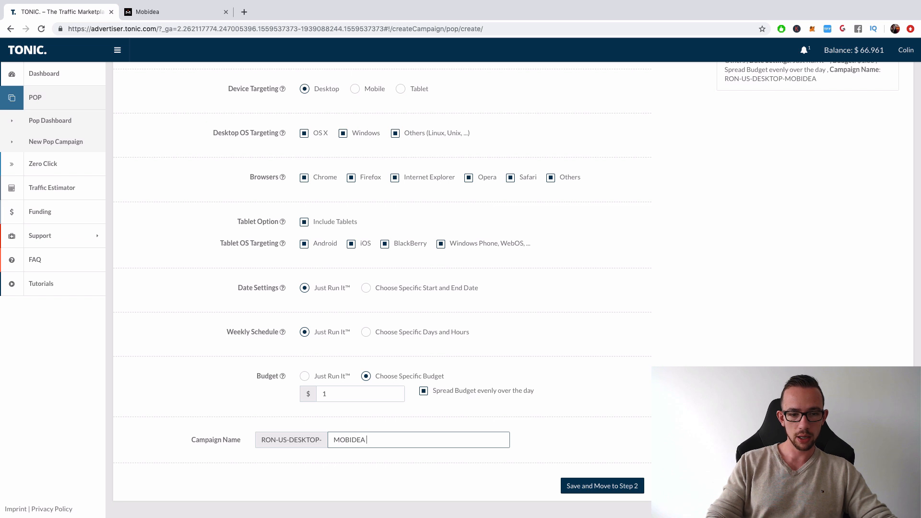
text(SMARTLINK)
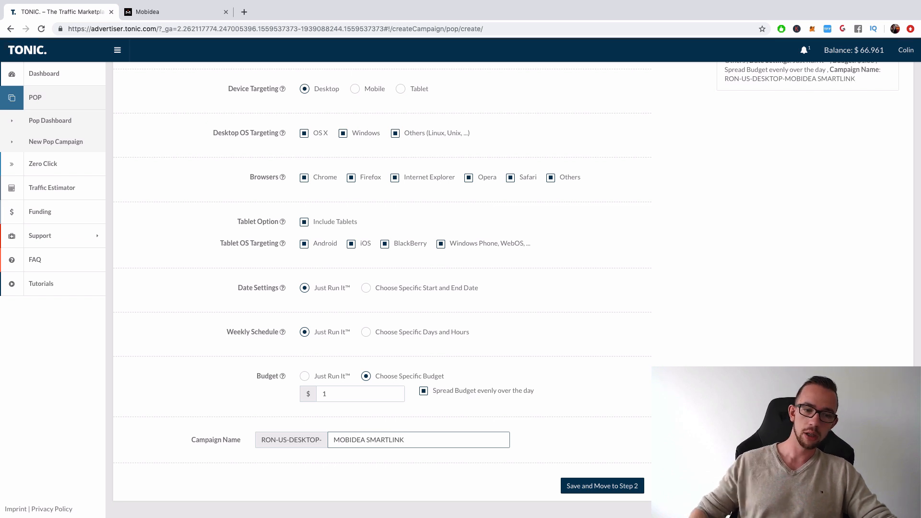
click(605, 491)
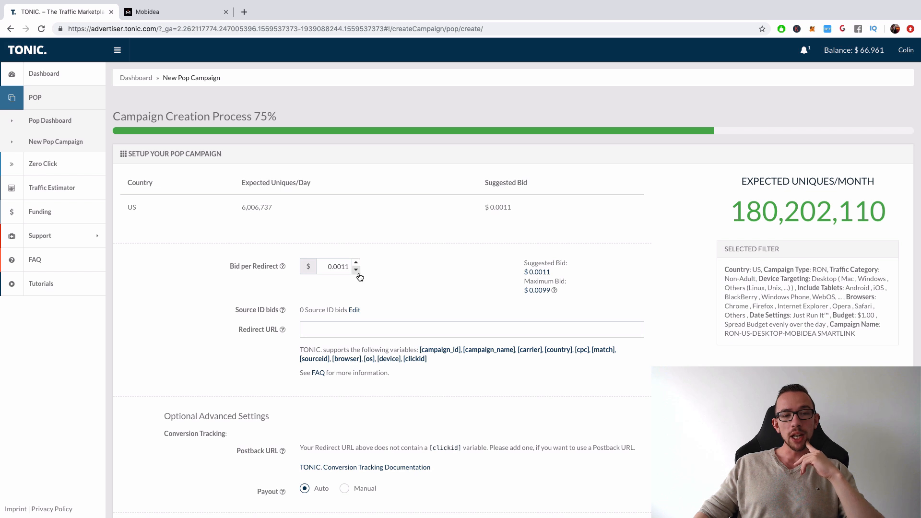
- Set the campaign's bid per redirect to $0.0010
double_click(345, 267)
text(0.000)
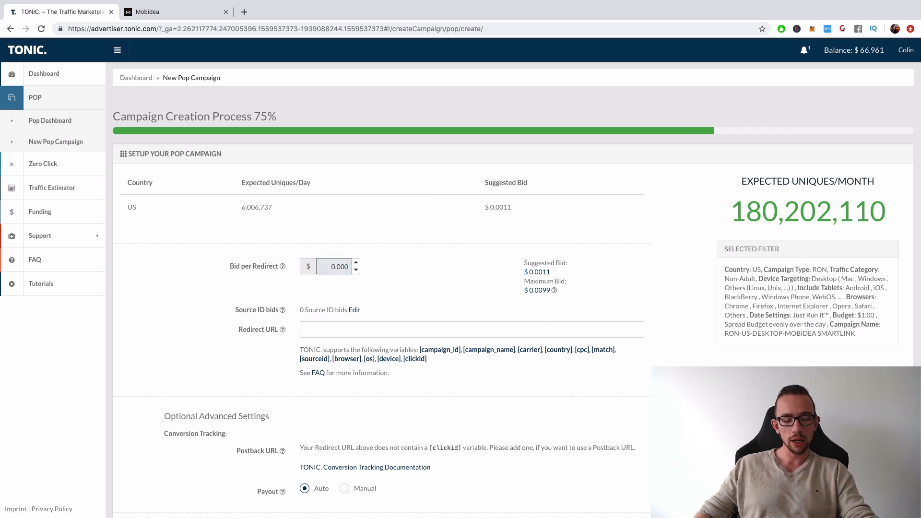
text(10)
click(417, 264)
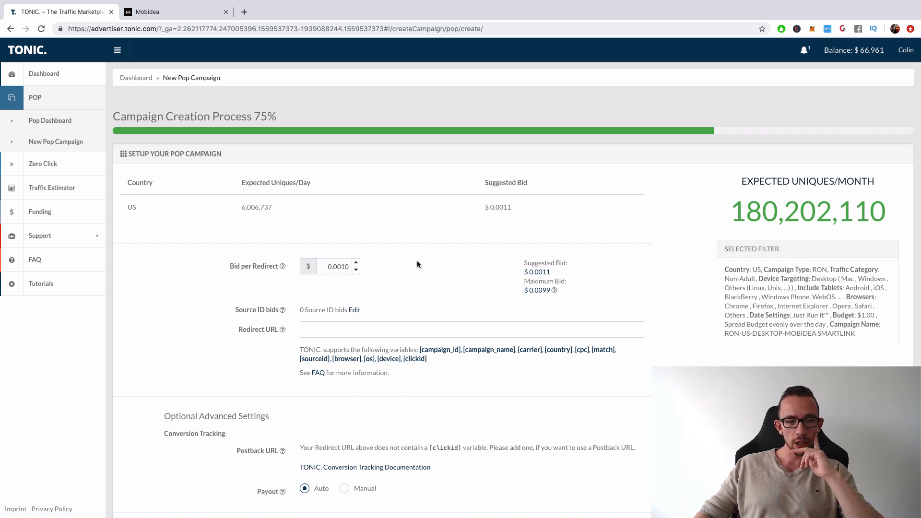
- Paste the Mobidea smartlink as the redirect URL and look over its tag, website and placement parameters
click(374, 328)
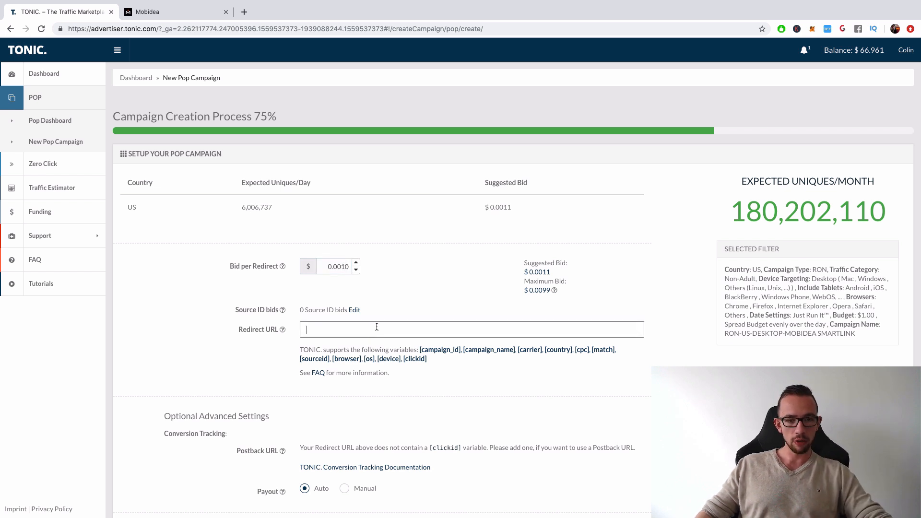
key(super+v)
drag(477, 330, 587, 332)
drag(511, 332, 538, 330)
drag(547, 330, 440, 330)
click(570, 332)
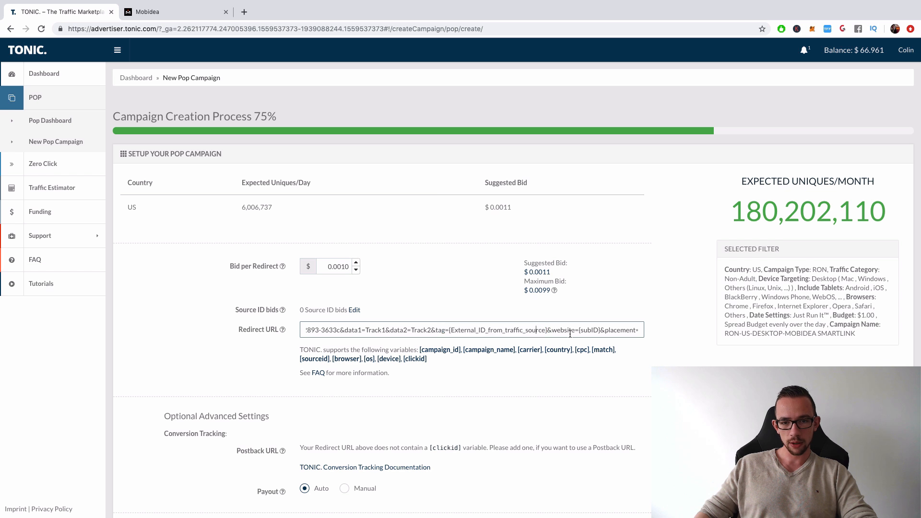
drag(581, 331, 649, 332)
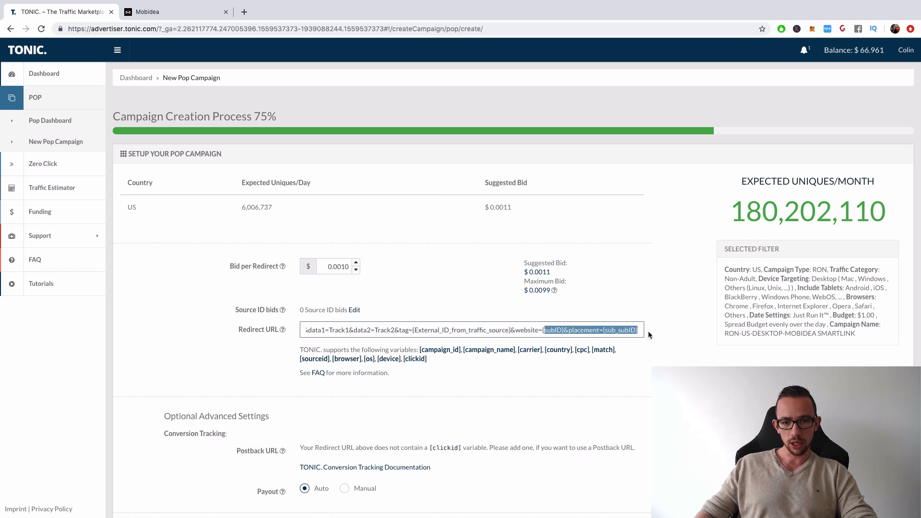
click(624, 330)
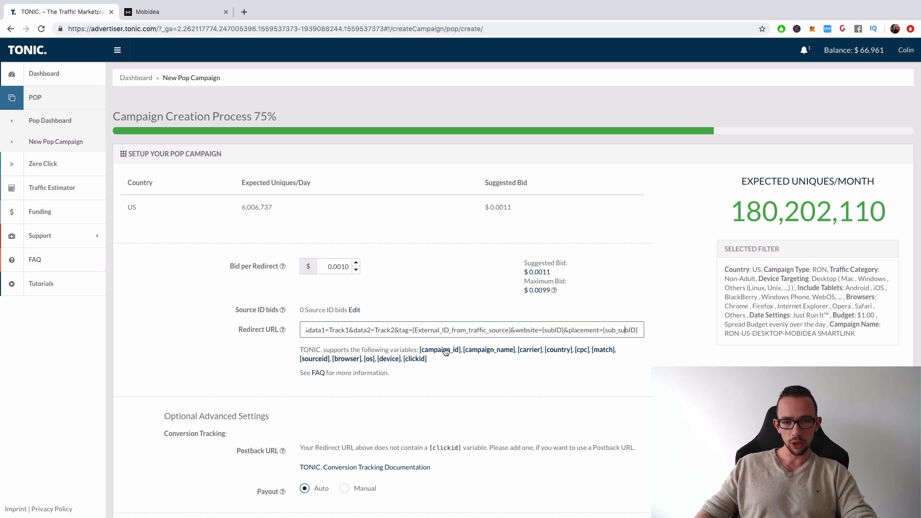
- Append the [campaign_name], [carrier], [cpc], [sourceid], [os], [device] and [clickid] variables to the redirect URL
click(493, 354)
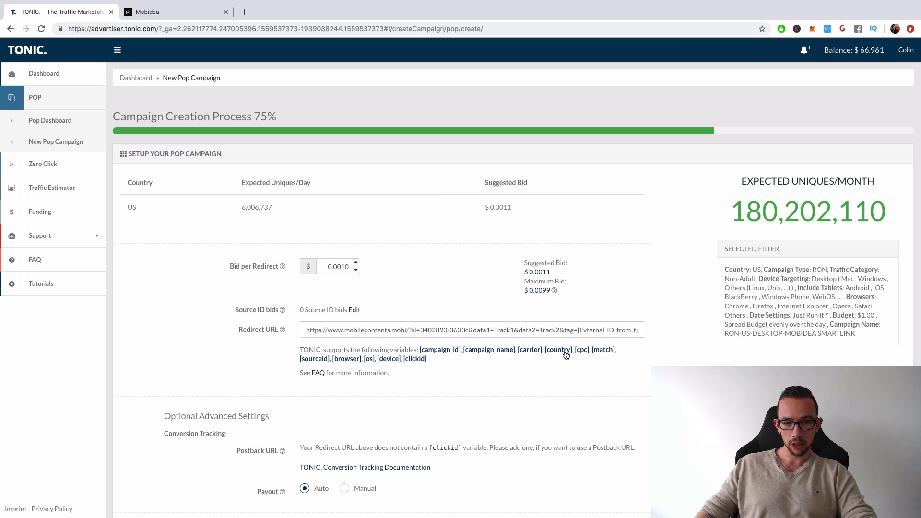
drag(574, 330, 728, 333)
click(690, 341)
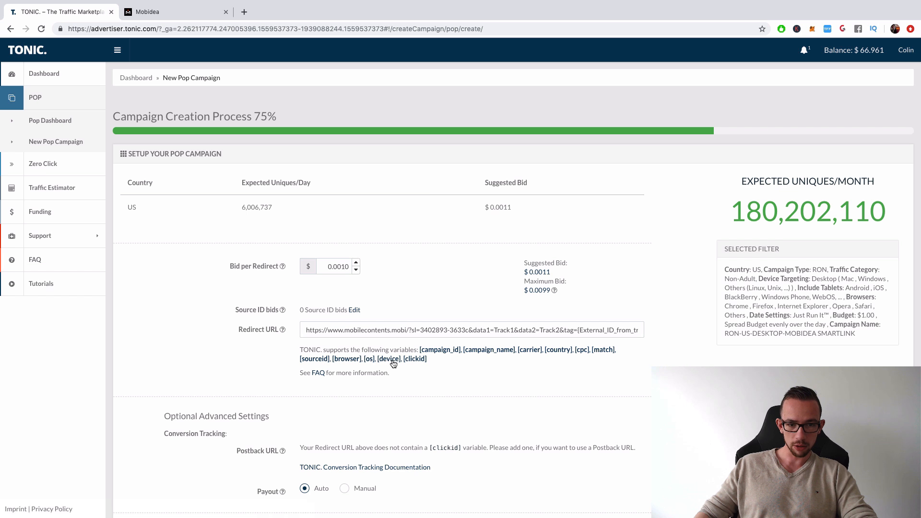
click(414, 360)
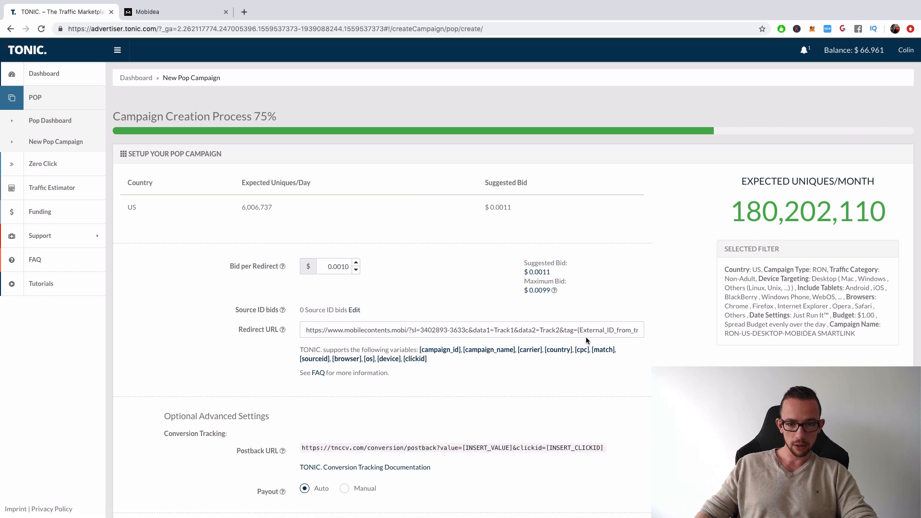
- Select the full redirect URL, and highlight its appended variables from [campaign_name] to [clickid] to examine them
click(612, 331)
key(super+a)
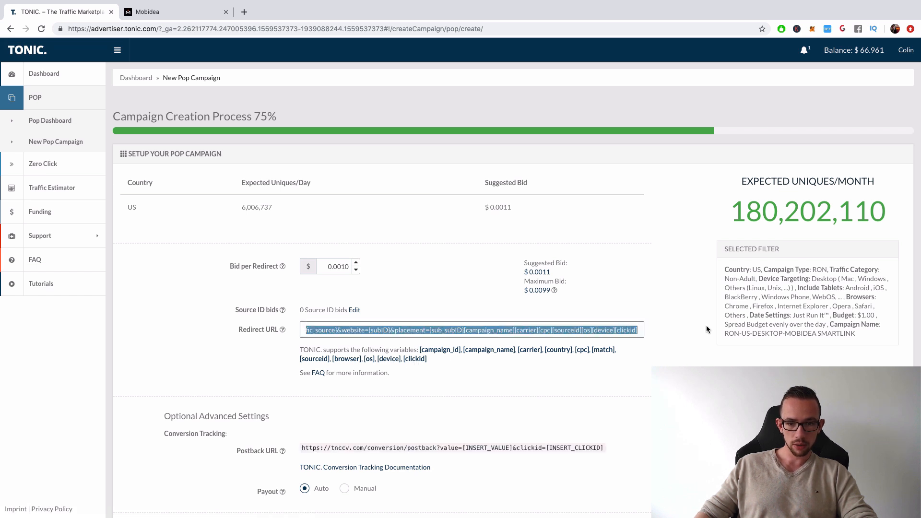
key(super+v)
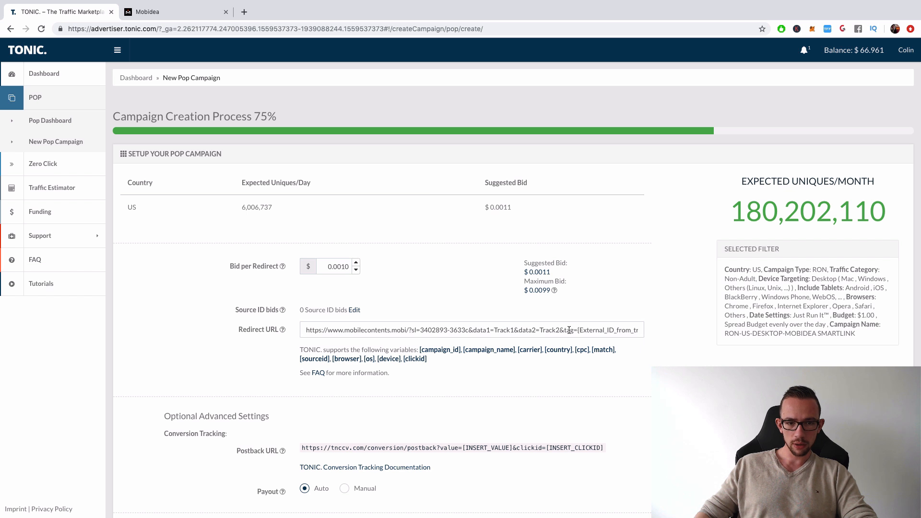
drag(488, 333, 671, 337)
click(657, 344)
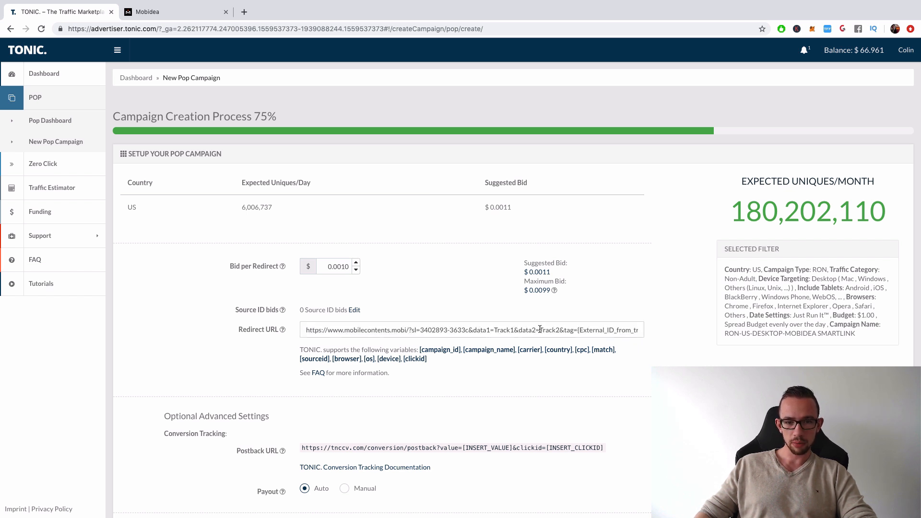
drag(545, 330, 658, 333)
click(586, 334)
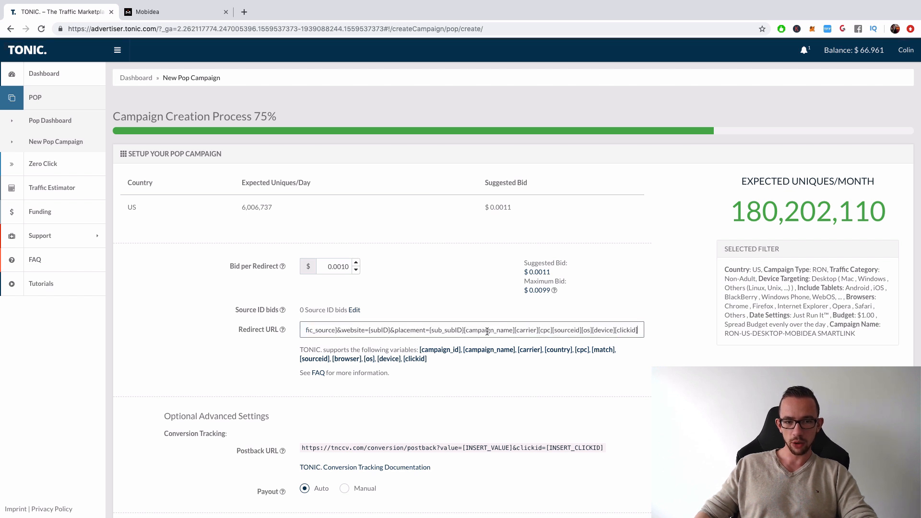
drag(465, 330, 666, 337)
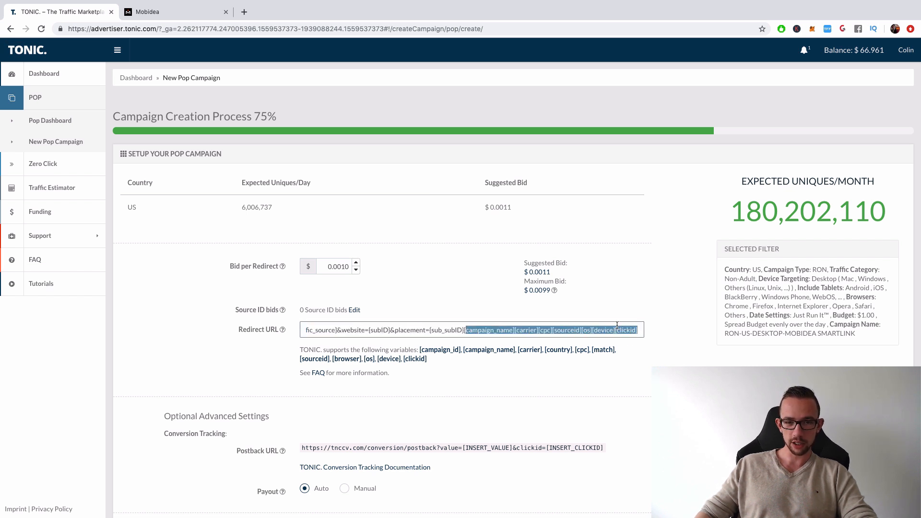
- Highlight the placement parameter and the rest of the redirect URL back to its start to examine them, and clear the selection
click(434, 330)
drag(390, 330, 415, 333)
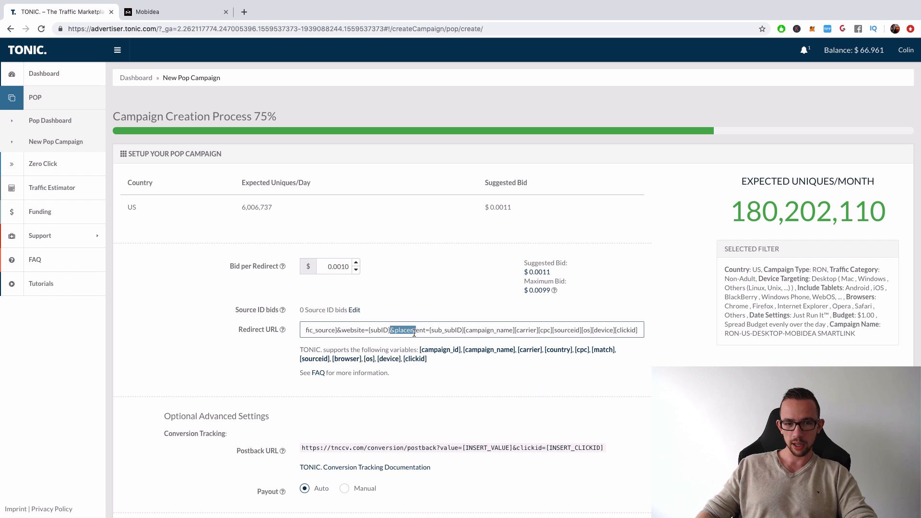
click(516, 331)
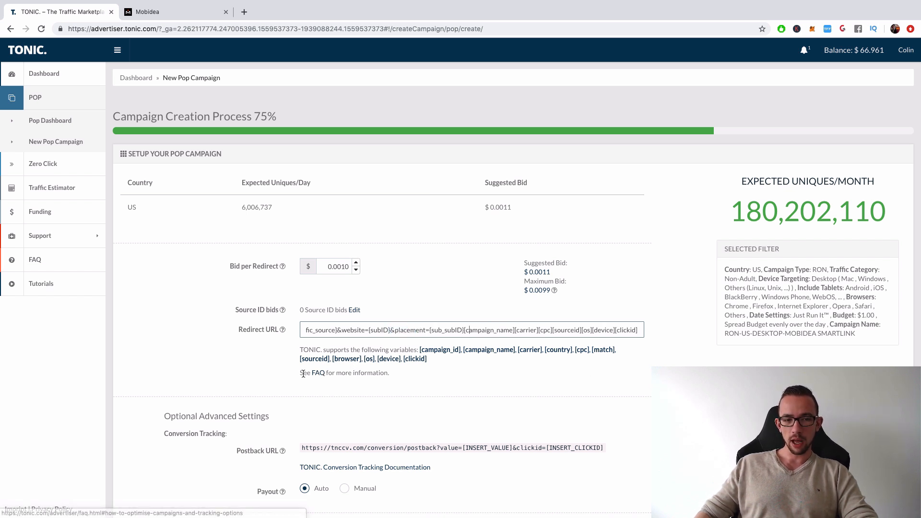
drag(395, 331, 60, 324)
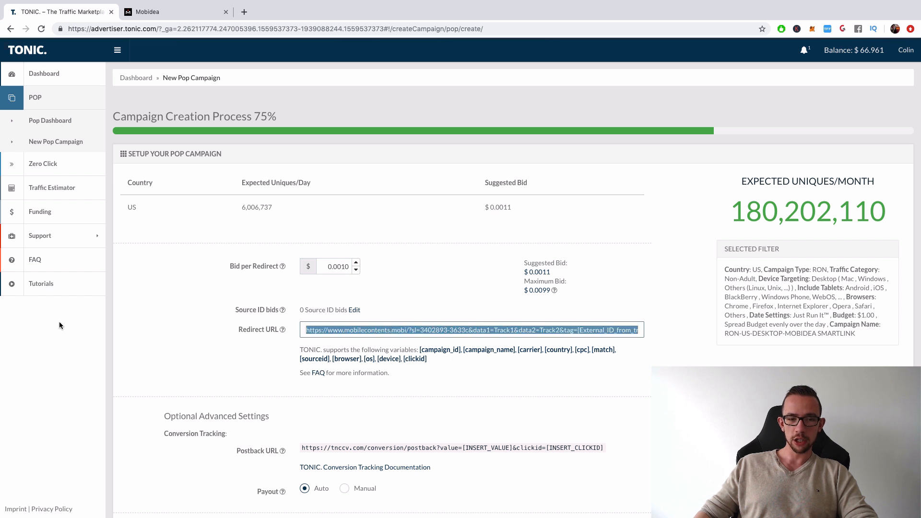
click(548, 391)
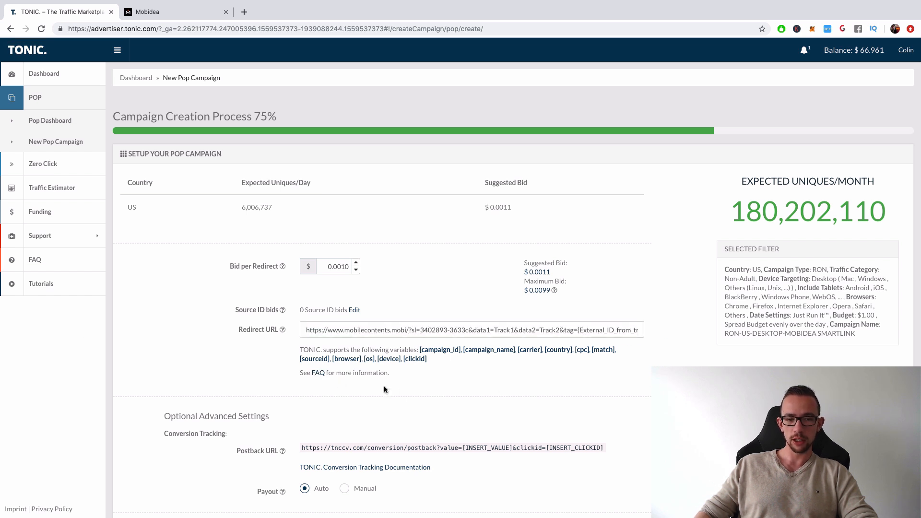
- Look over the optional conversion tracking settings and read the explanations of the source ID whitelist and blacklist
scroll(386, 390, down, 2)
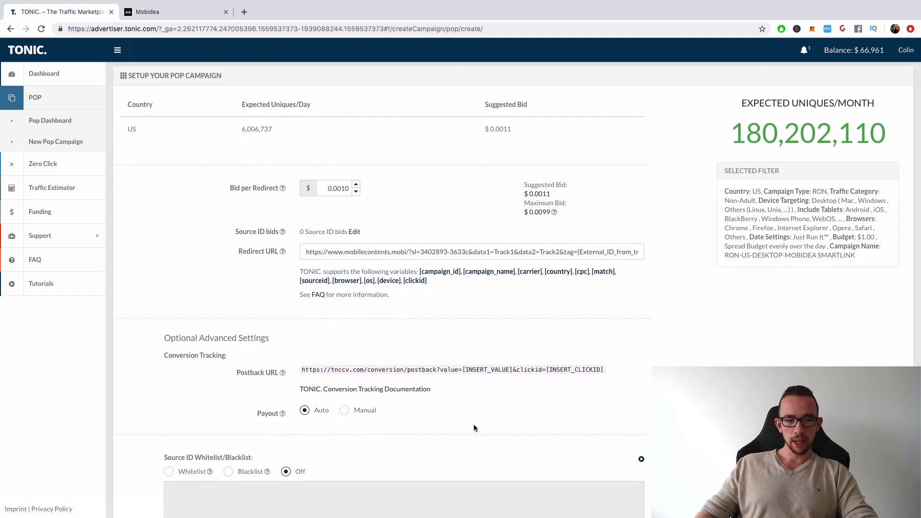
scroll(473, 424, down, 2)
scroll(459, 355, down, 2)
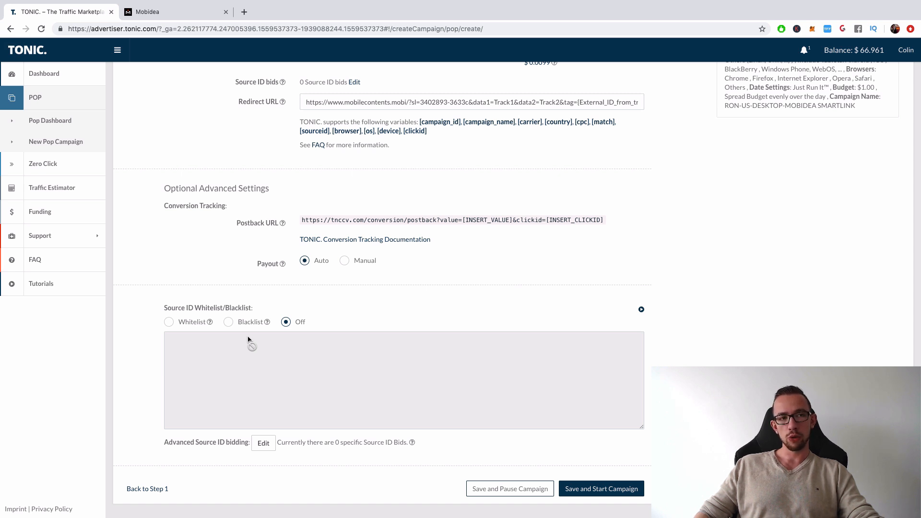
mouse_move(209, 324)
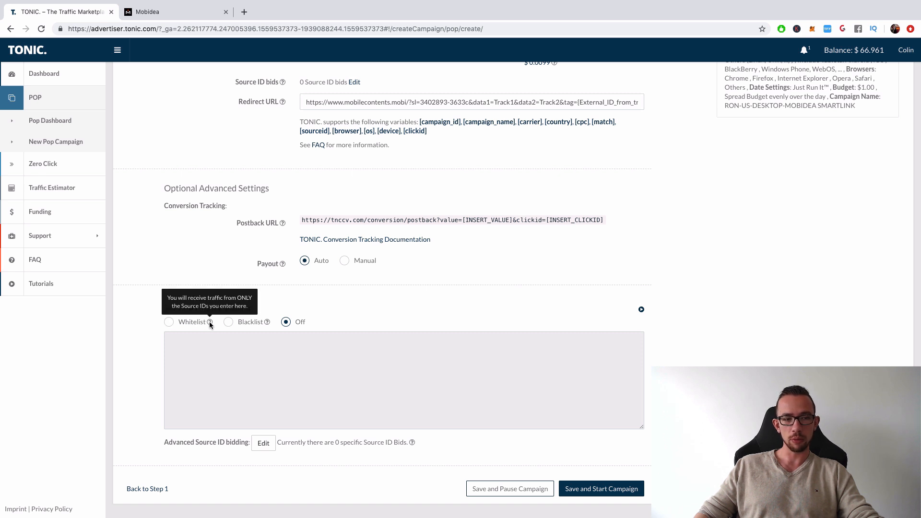
mouse_move(267, 325)
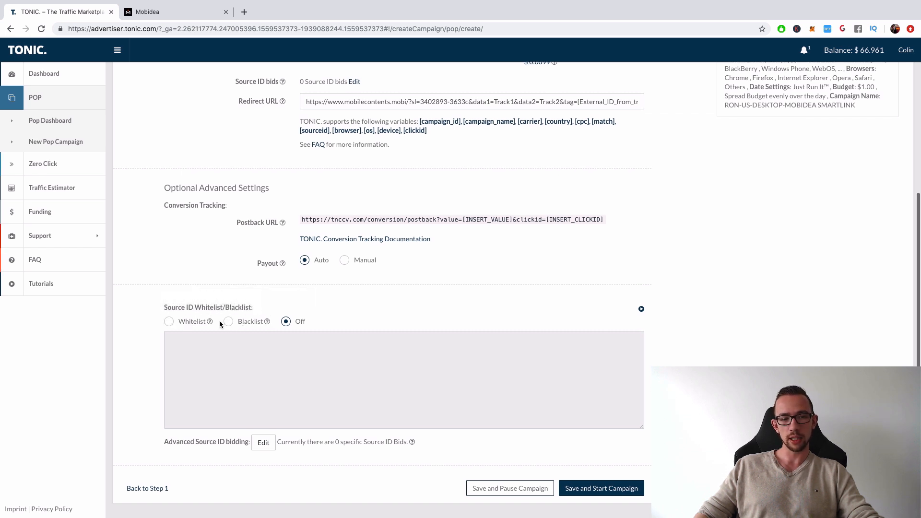
- Save and start the campaign, and pause RON-US-DESKTOP-MOBIDEA SMARTLINK from the dashboard
click(588, 488)
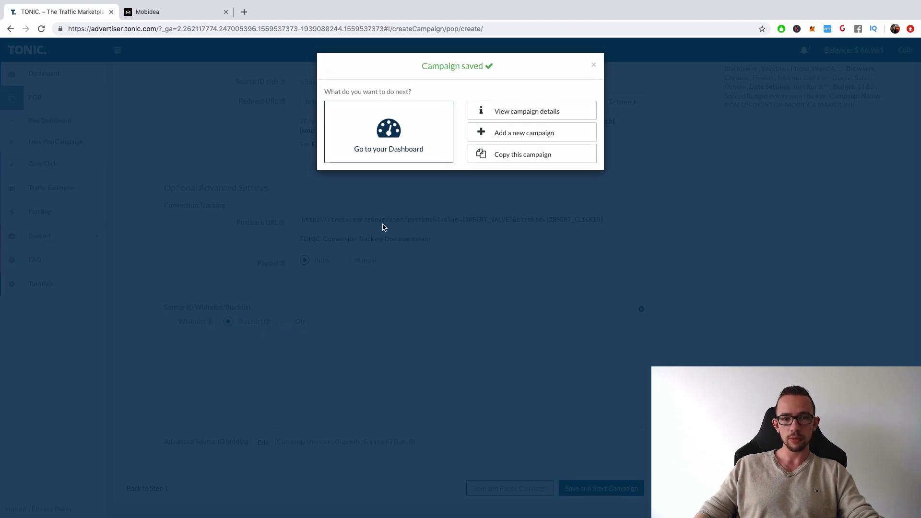
click(387, 151)
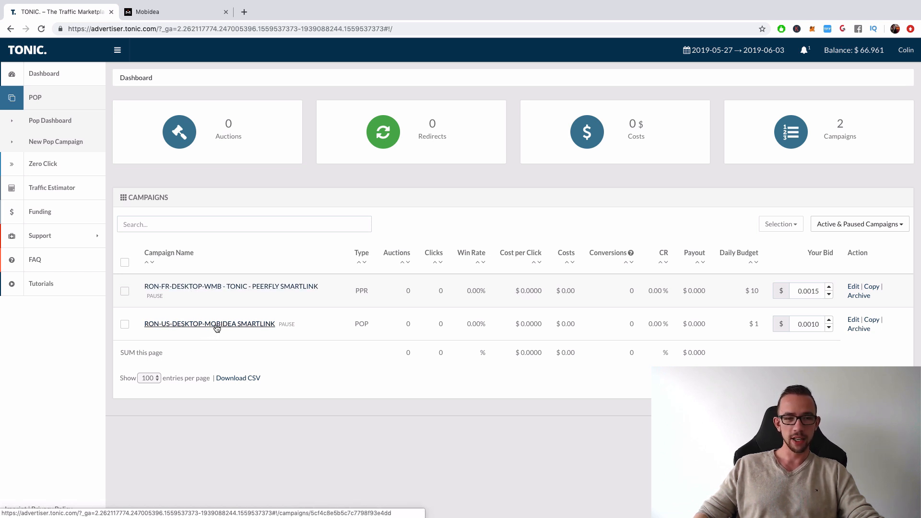
click(287, 325)
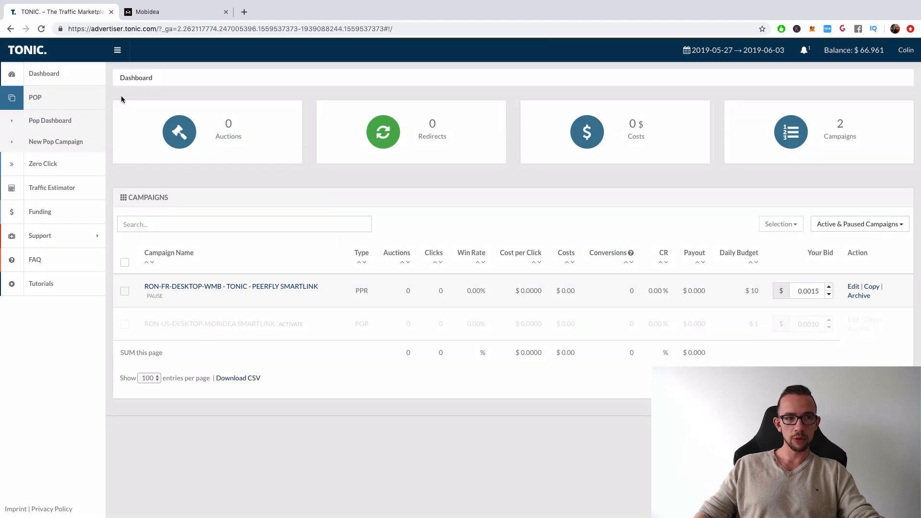
- Start a new pop campaign with the Adult traffic category and Desktop device targeting
click(56, 143)
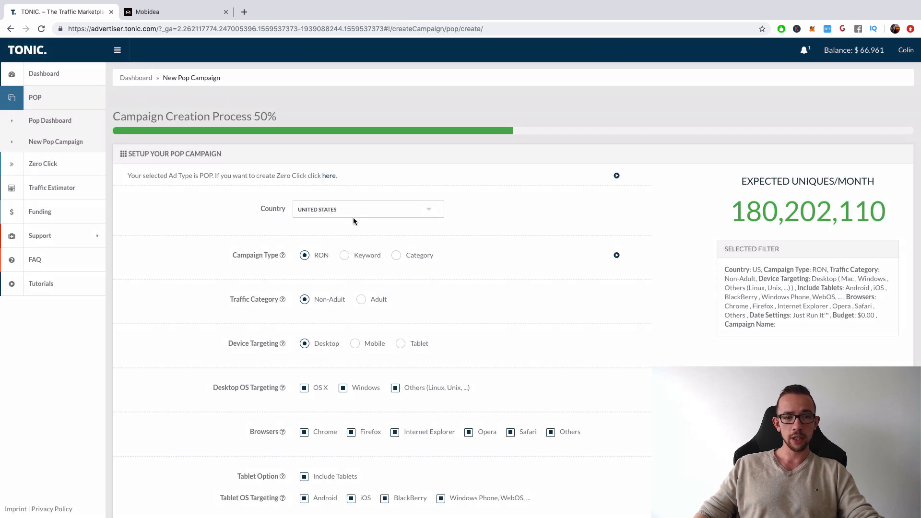
click(361, 301)
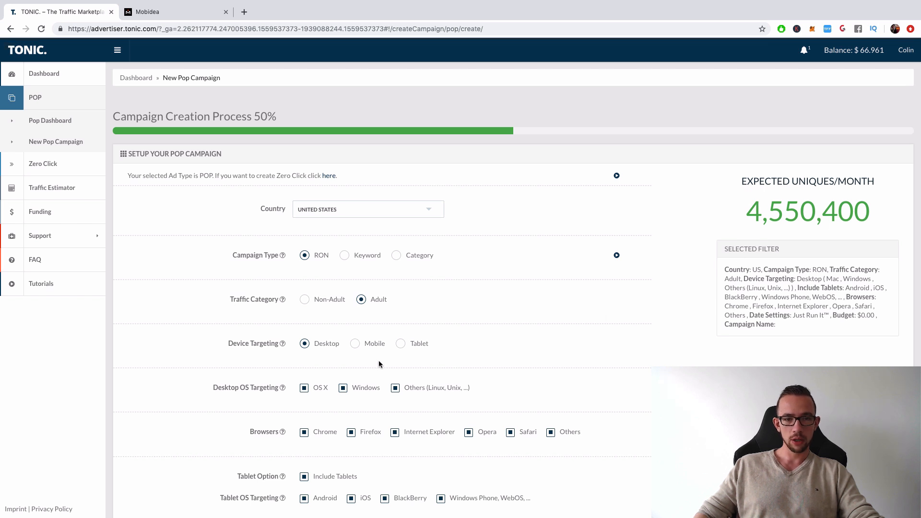
click(355, 343)
click(303, 346)
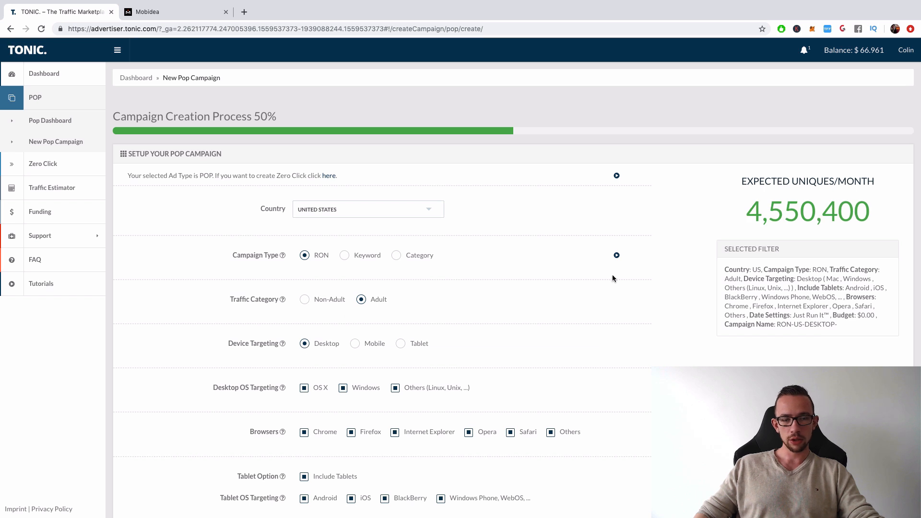
- Switch to Mobidea and activate the Adult smartlink, agreeing to the operators' and mandatory rules
click(190, 12)
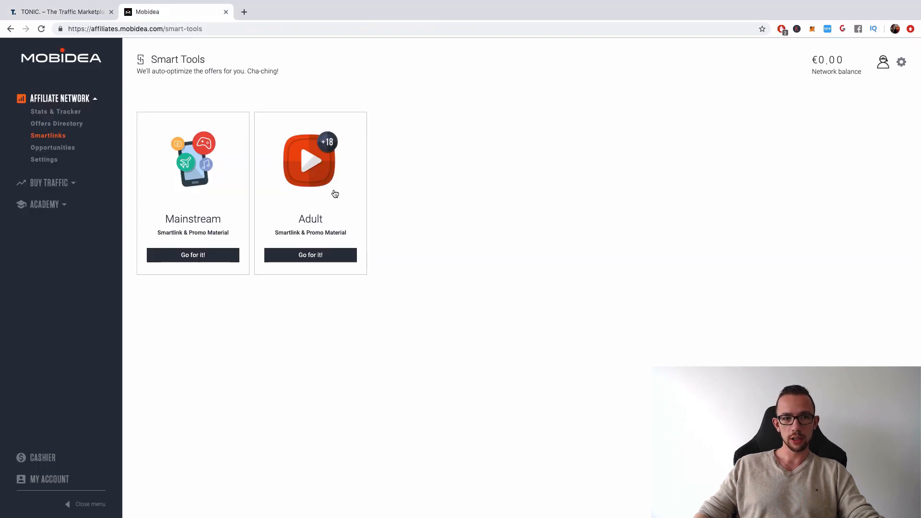
click(325, 262)
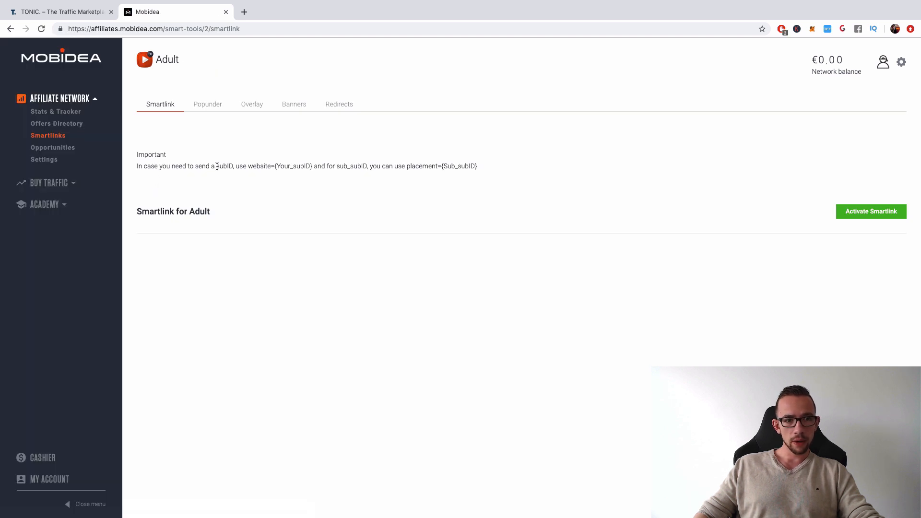
click(893, 212)
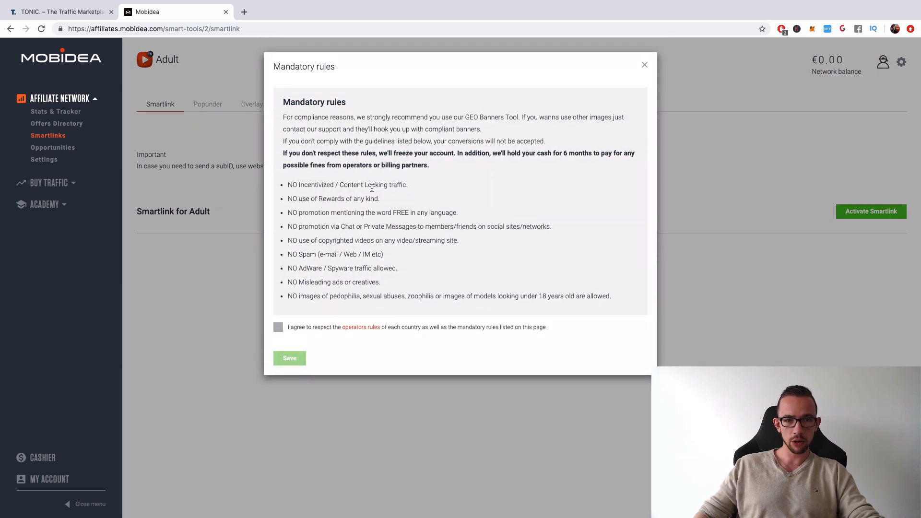
click(281, 328)
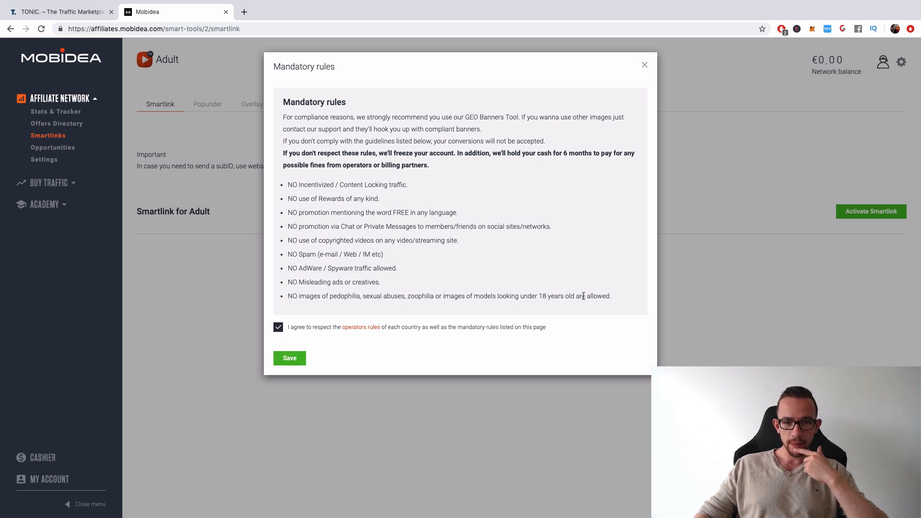
drag(603, 296, 408, 296)
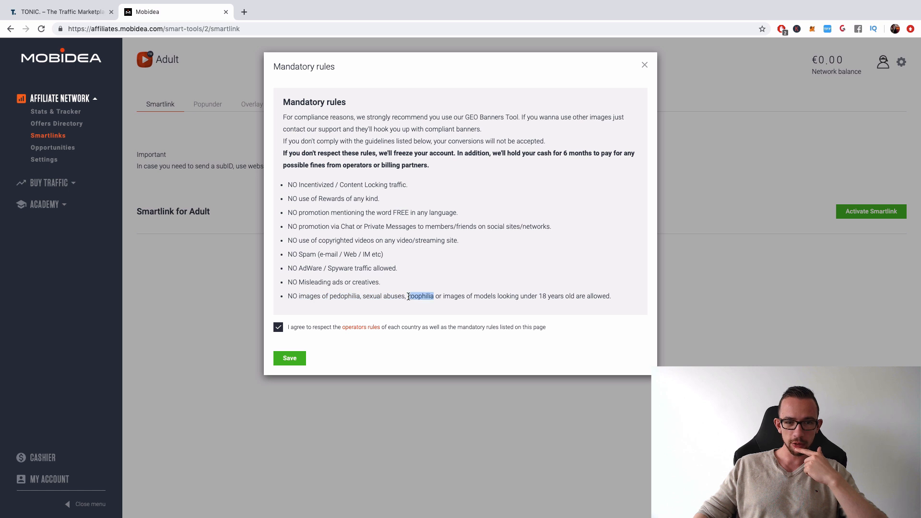
click(437, 259)
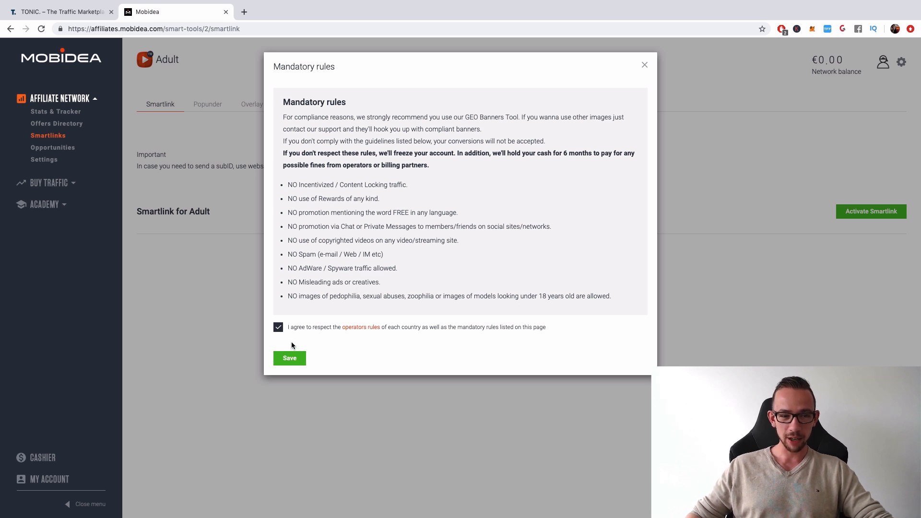
click(290, 357)
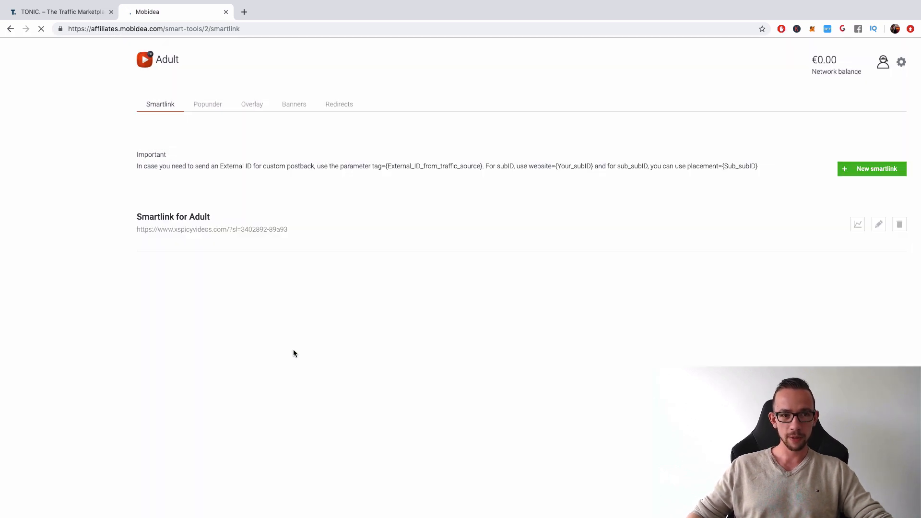
- Copy the full Adult smartlink URL including its tracking parameters and switch back to TONIC
double_click(219, 229)
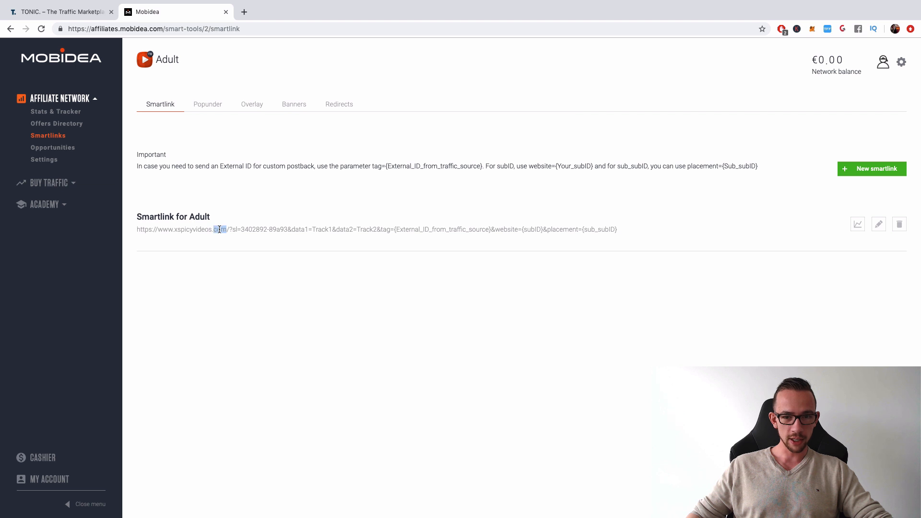
triple_click(220, 229)
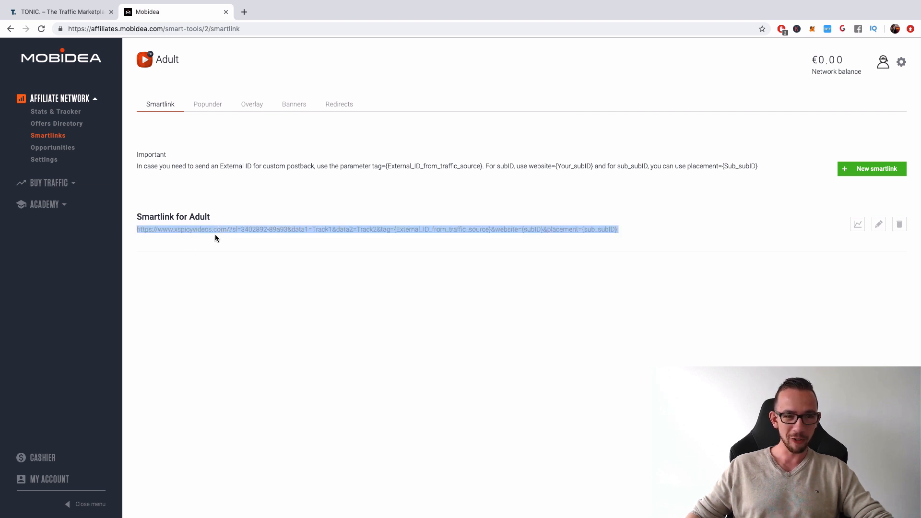
click(80, 11)
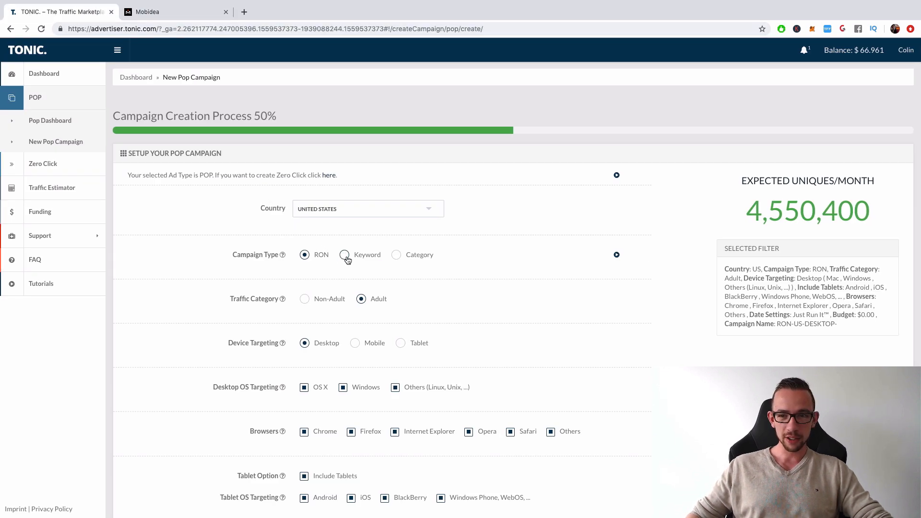
- Name the campaign MOBIDEA ADULT SMARTLINK after the RON-US-DESKTOP- prefix, and save it to move on to step 2
scroll(608, 274, down, 1)
scroll(464, 317, down, 2)
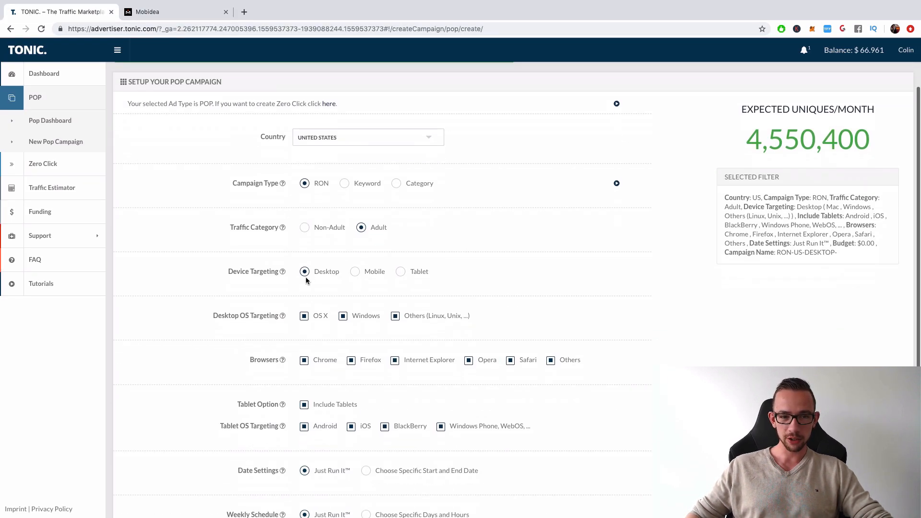
scroll(386, 339, up, 1)
scroll(360, 326, down, 4)
click(353, 469)
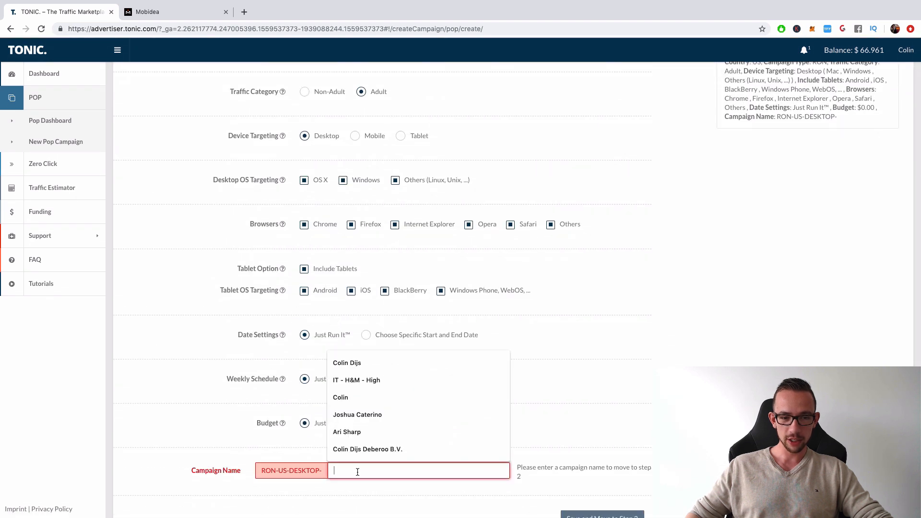
text(MOIBDE)
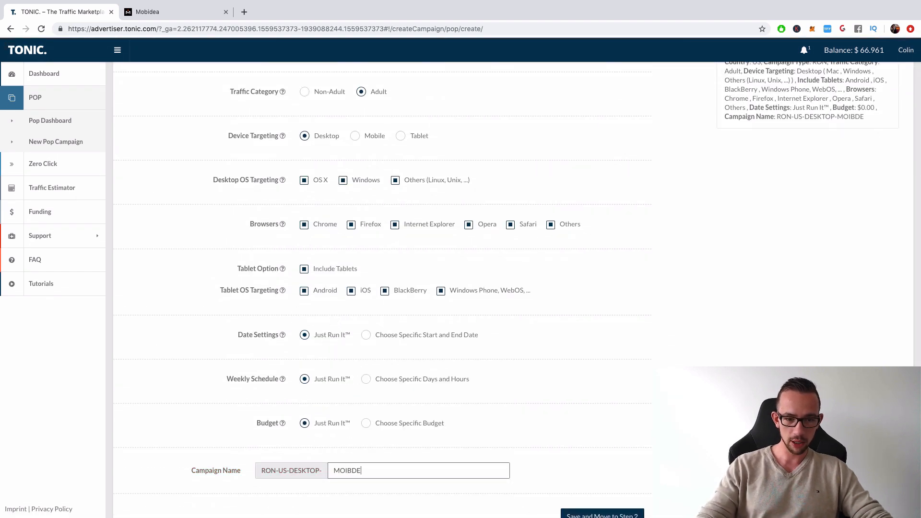
key(BackSpace)
key(BackSpace)
key(BackSpace)
key(BackSpace)
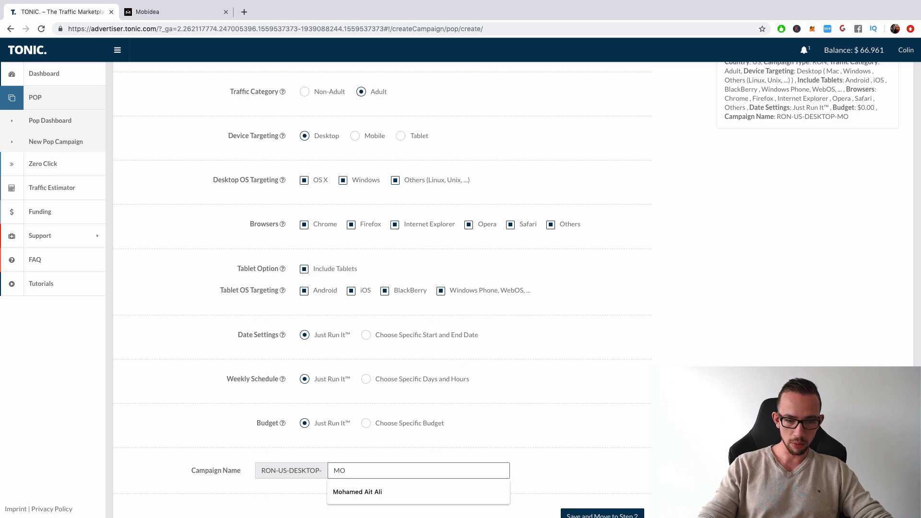
text(BO)
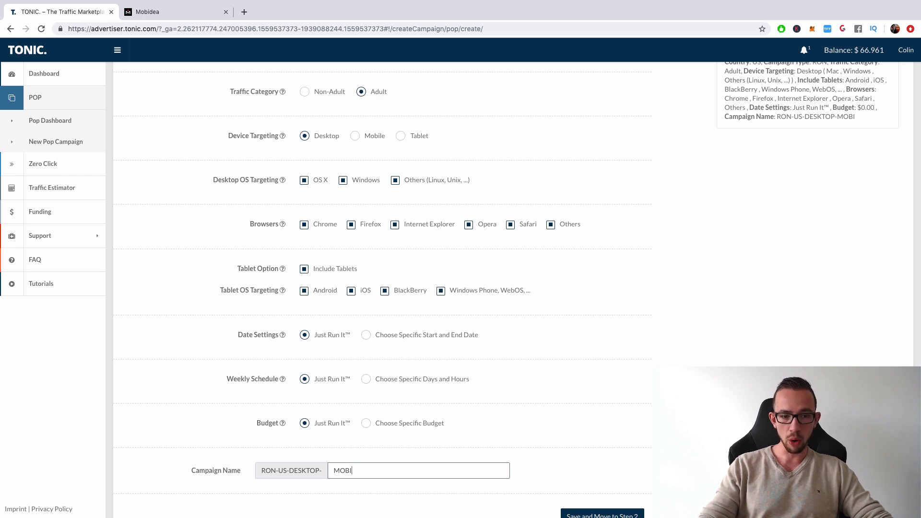
text(DEA ADU)
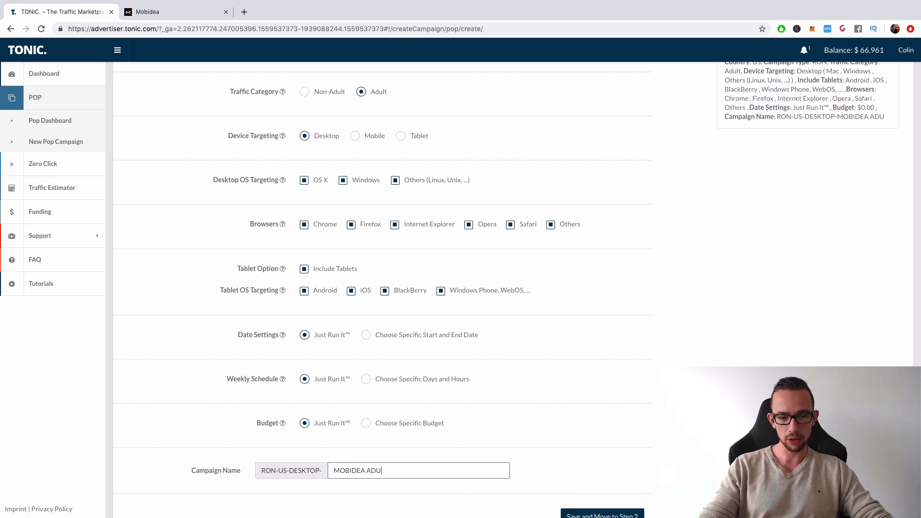
text(LT SMARTL)
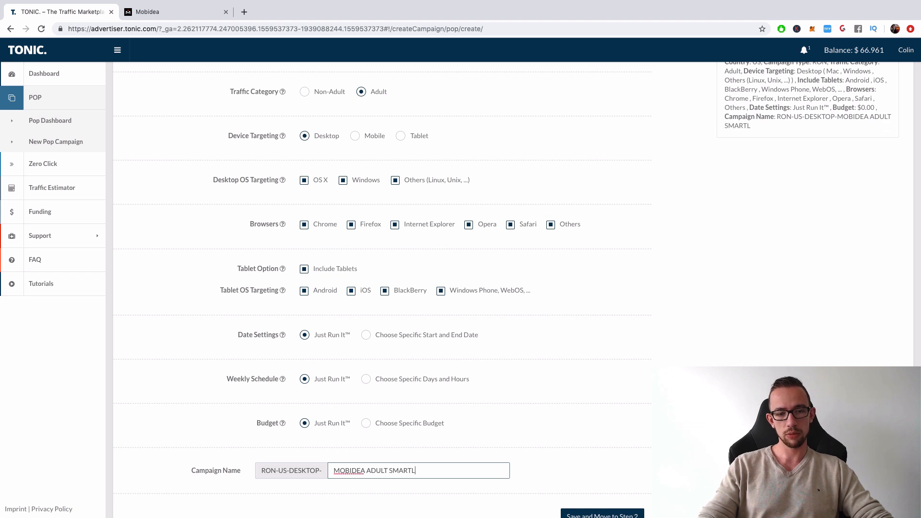
text(INK)
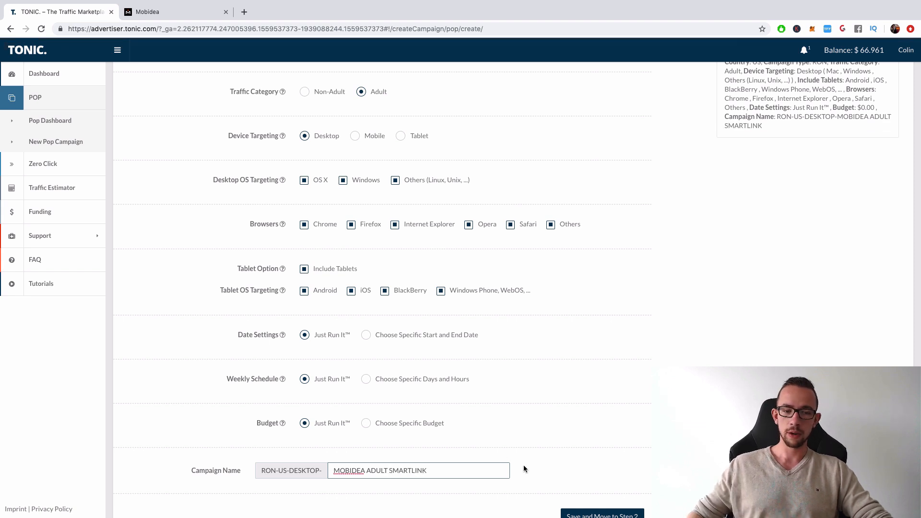
scroll(523, 465, down, 1)
click(594, 483)
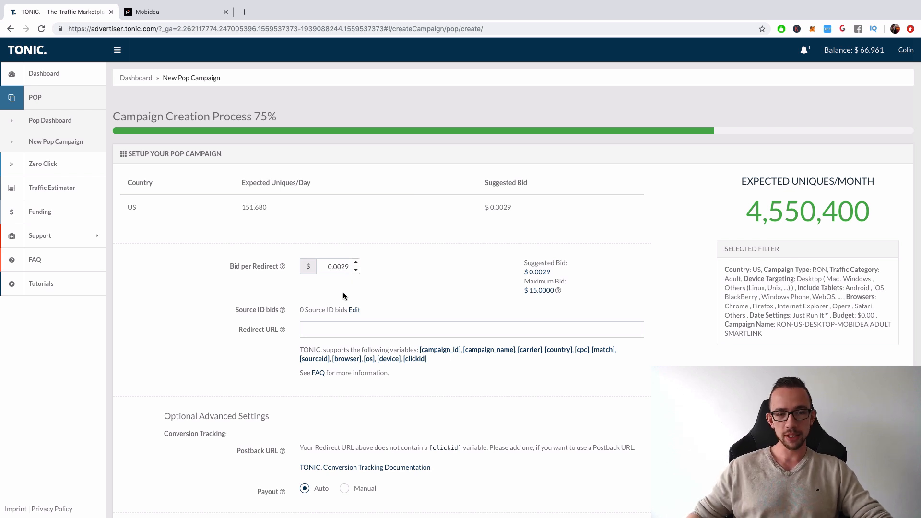
- Paste the copied Adult smartlink as the campaign's redirect URL and set the bid per redirect to $0.0015
click(416, 329)
key(super+v)
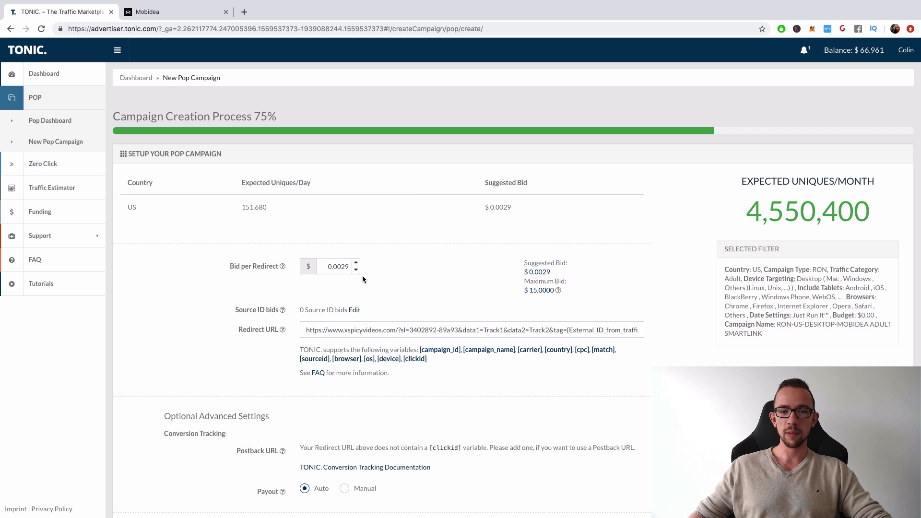
double_click(346, 267)
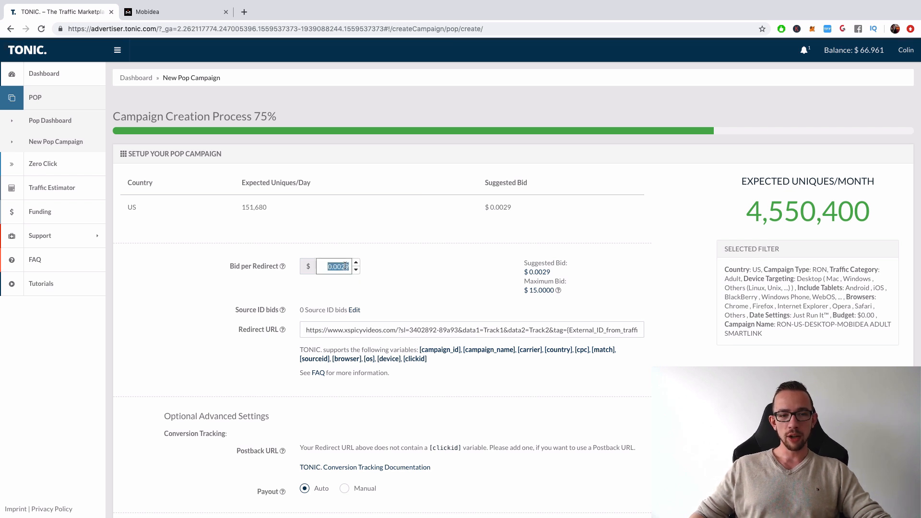
click(345, 266)
drag(343, 266, 364, 270)
key(BackSpace)
key(BackSpace)
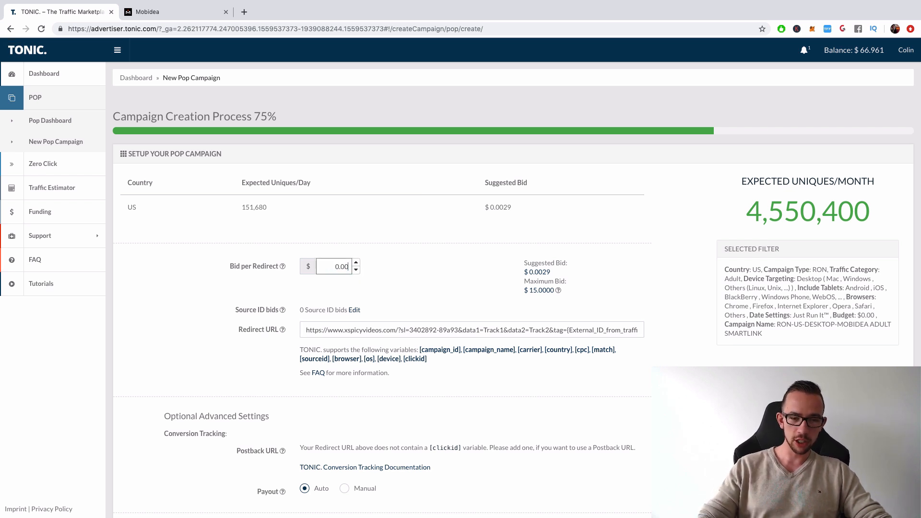
text(15)
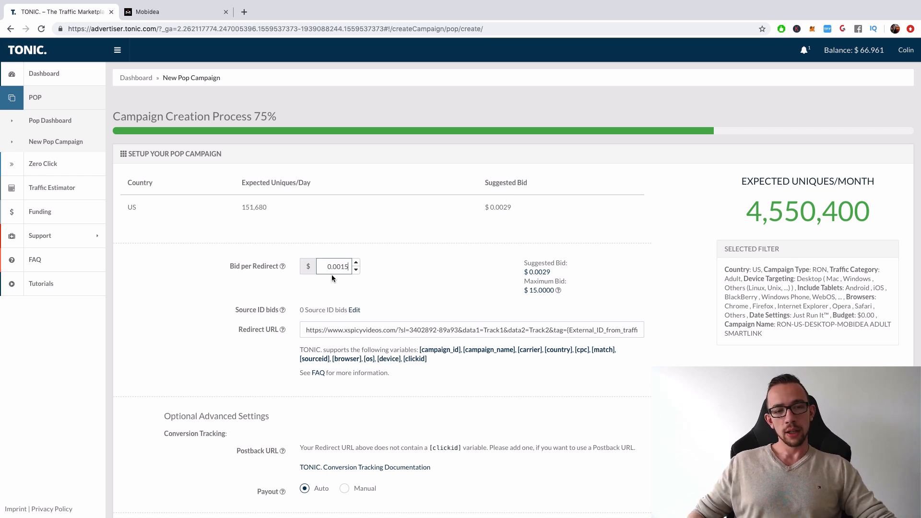
click(240, 277)
- Save and start the new Adult campaign with the source ID list left off, and go to the dashboard
scroll(261, 330, down, 3)
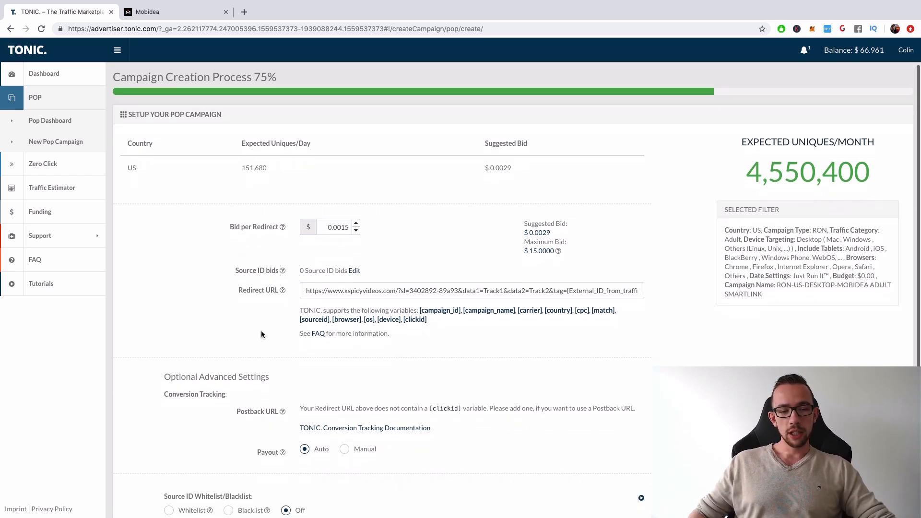
scroll(349, 388, down, 2)
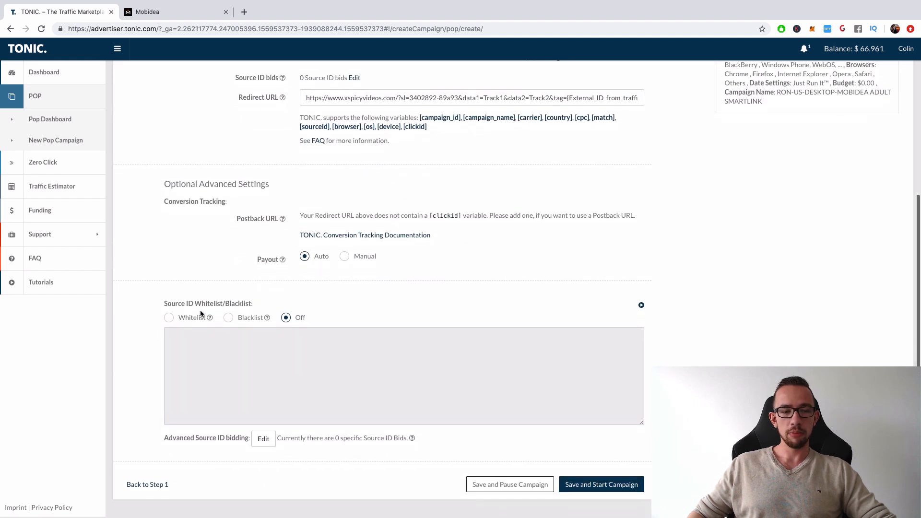
click(576, 485)
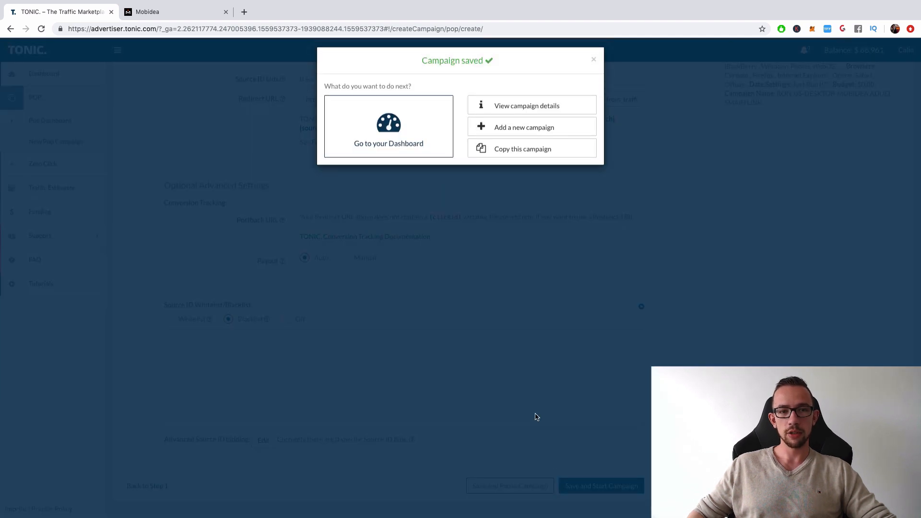
click(381, 127)
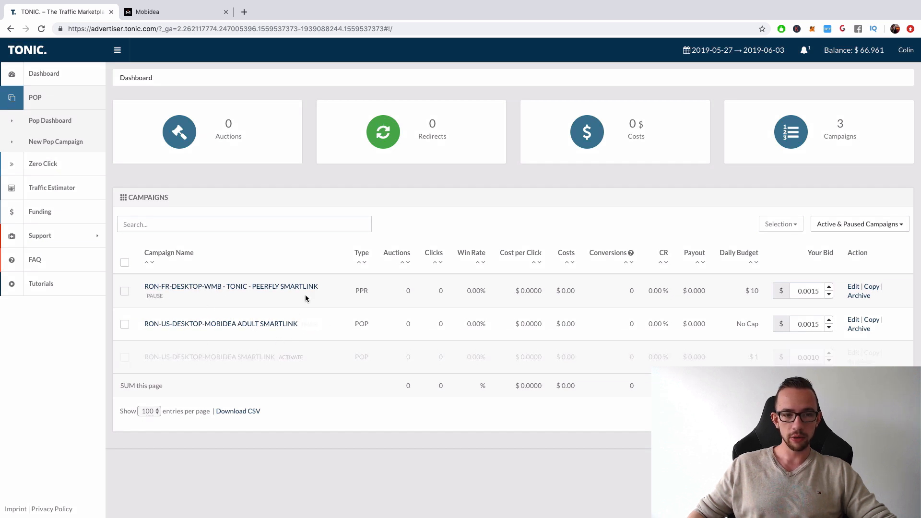
- Pause the RON-US-DESKTOP-MOBIDEA ADULT SMARTLINK campaign, view its details page and return to the campaign list
click(309, 324)
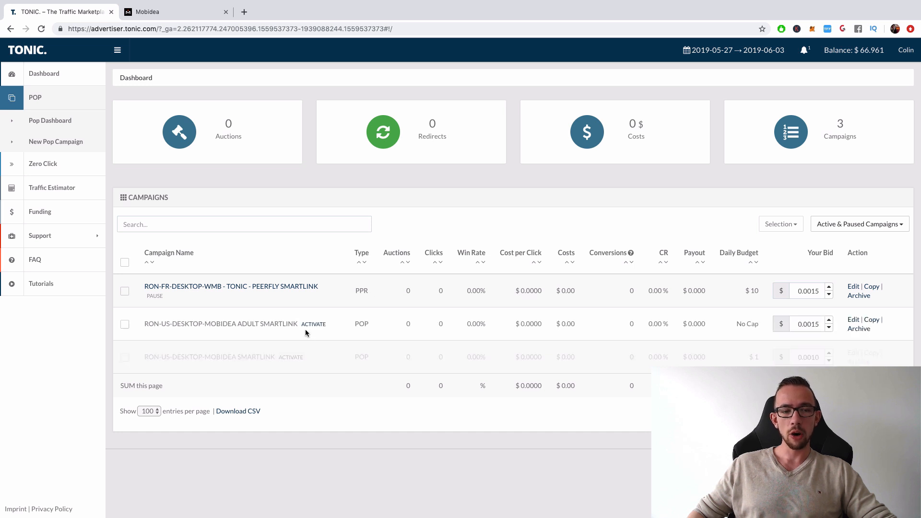
click(262, 325)
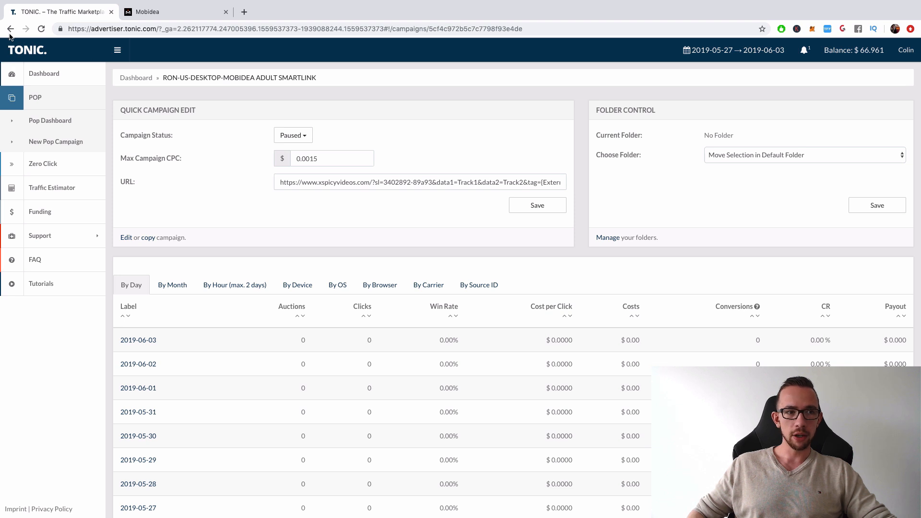
click(12, 95)
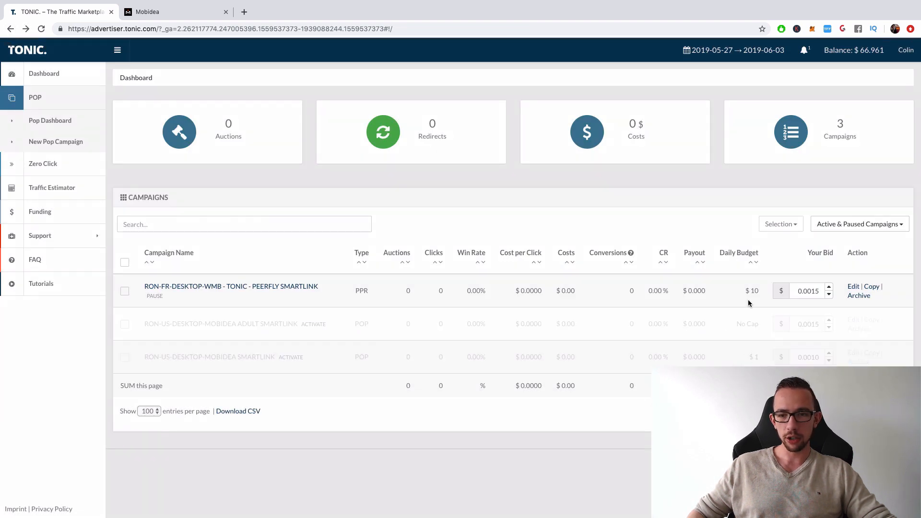
- Compare the campaigns' daily budgets and edit the Adult smartlink campaign to use a specific budget of $1
drag(741, 289, 759, 290)
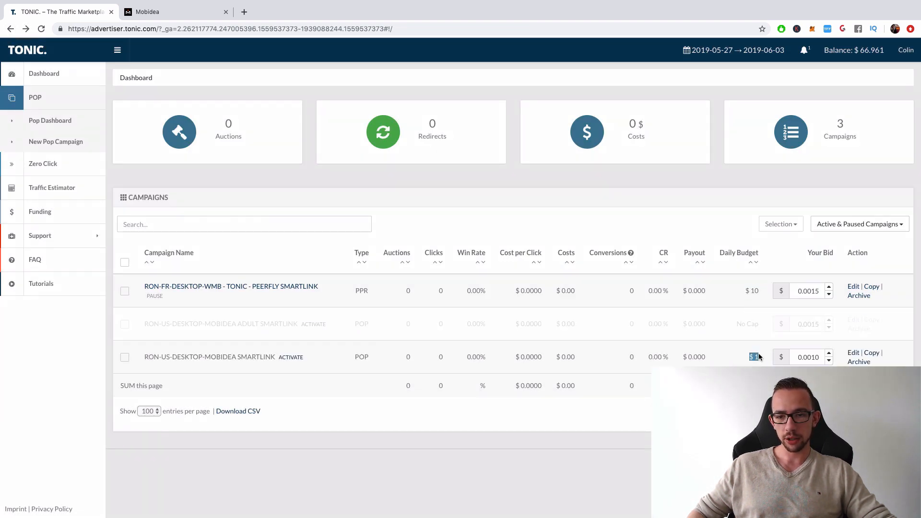
drag(735, 324, 767, 328)
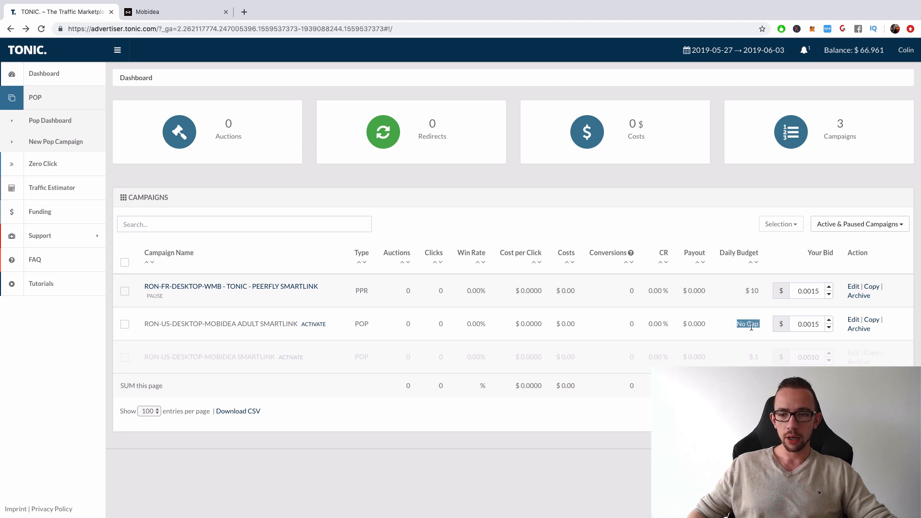
click(853, 320)
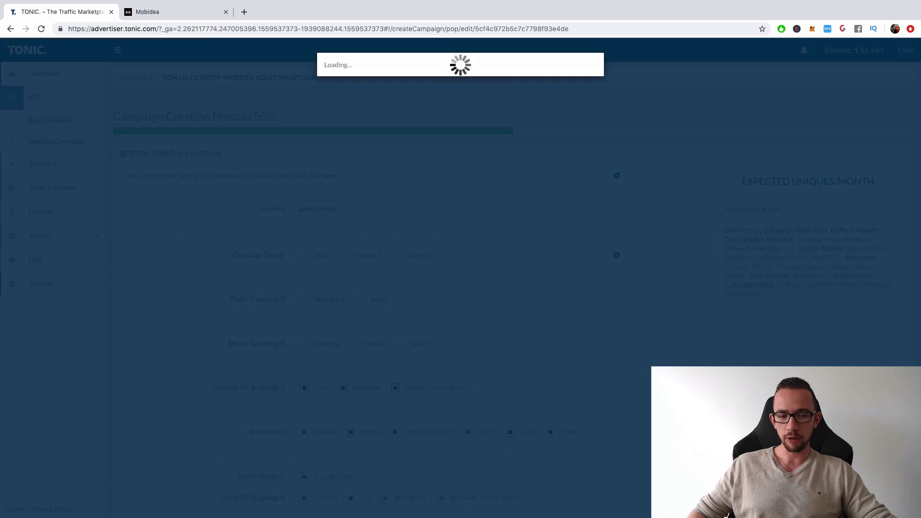
scroll(482, 352, down, 5)
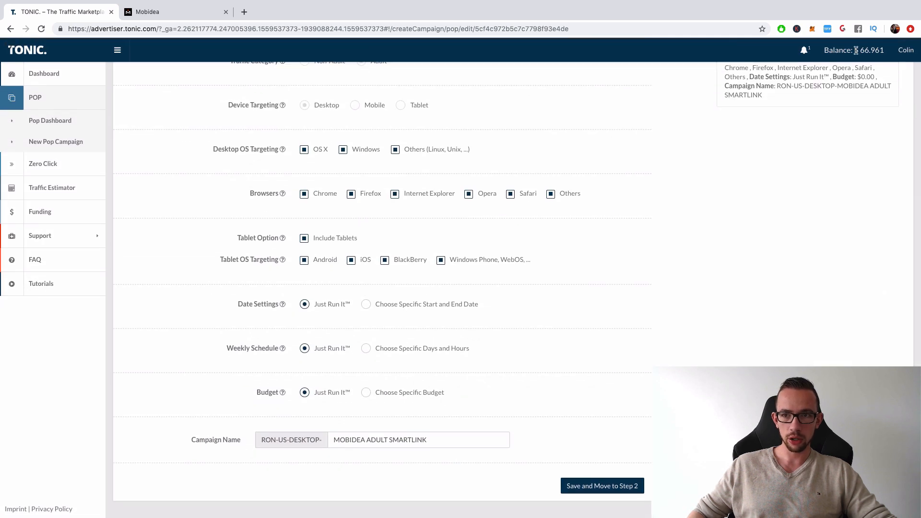
scroll(492, 339, up, 1)
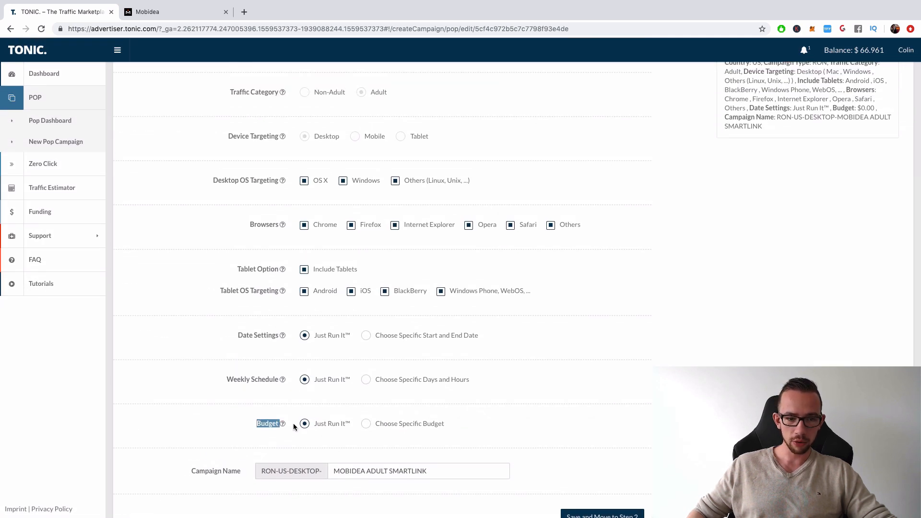
click(366, 424)
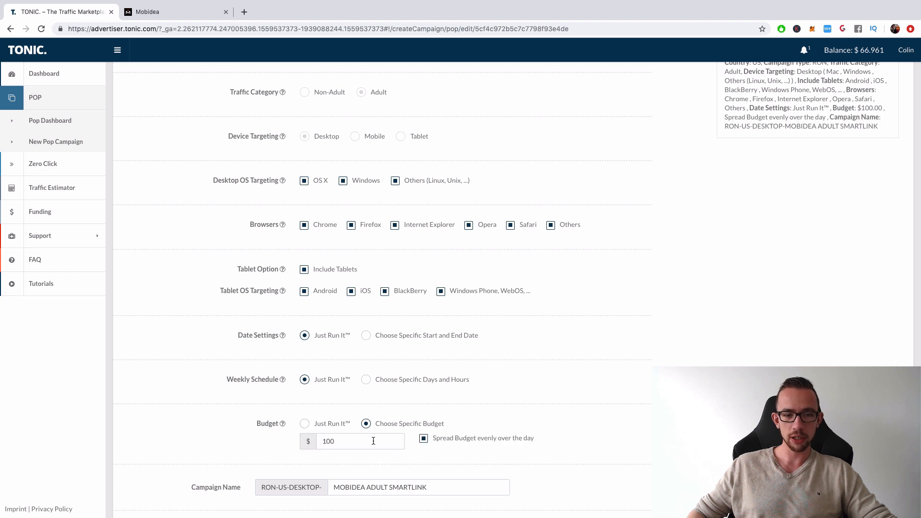
double_click(370, 441)
text(1)
scroll(534, 390, down, 2)
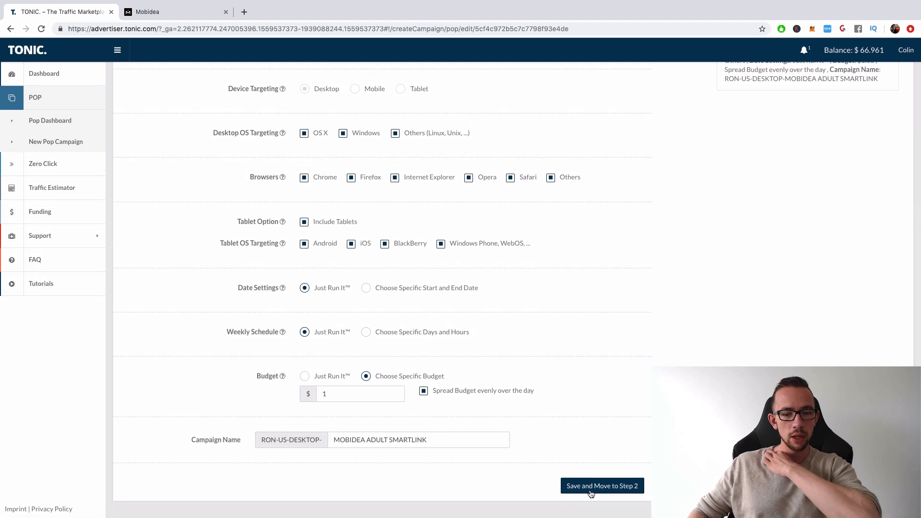
- Save the edited Adult campaign through step 2, start it again and return to the dashboard
click(591, 485)
scroll(594, 482, down, 5)
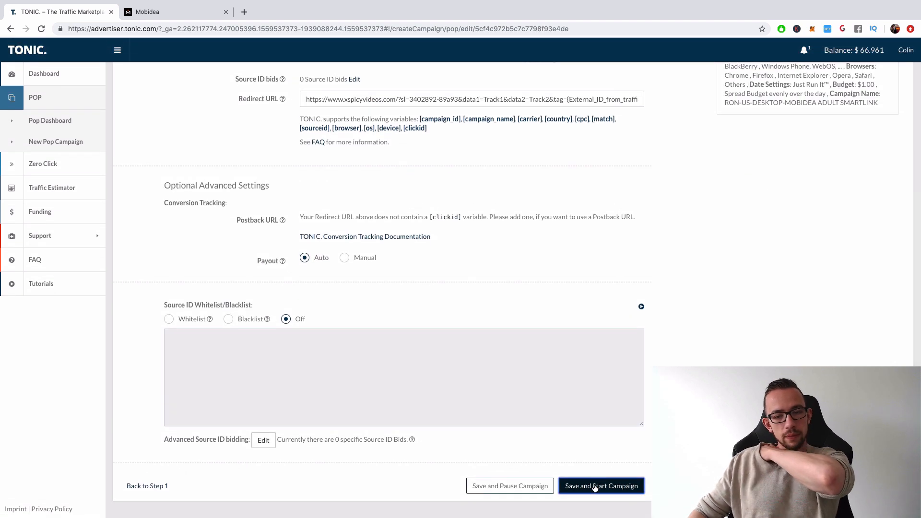
click(599, 483)
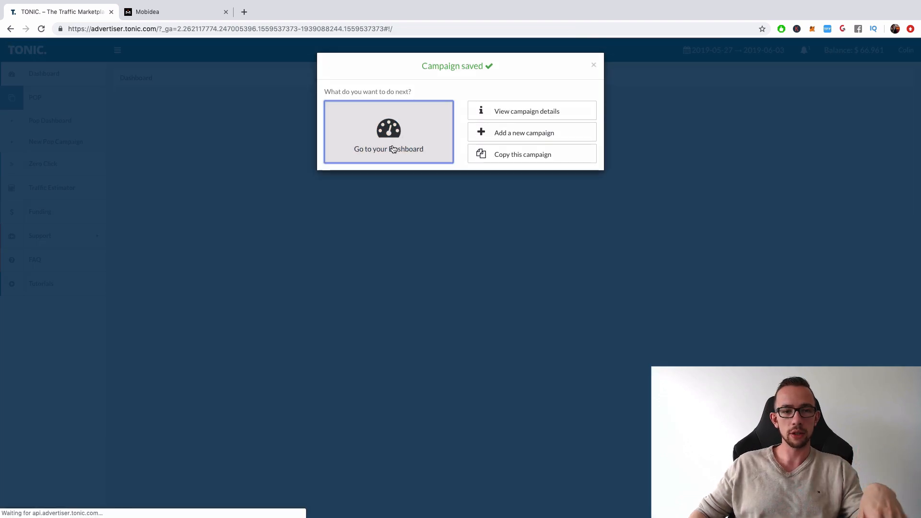
click(391, 150)
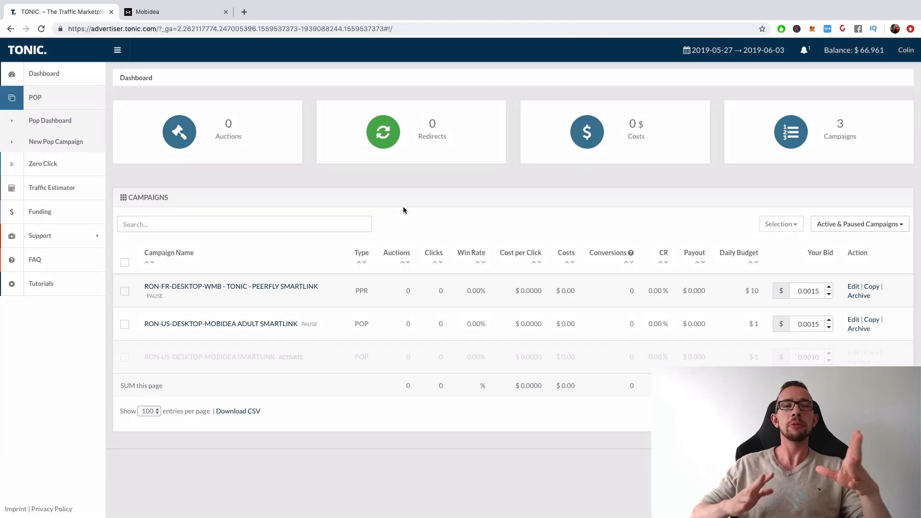